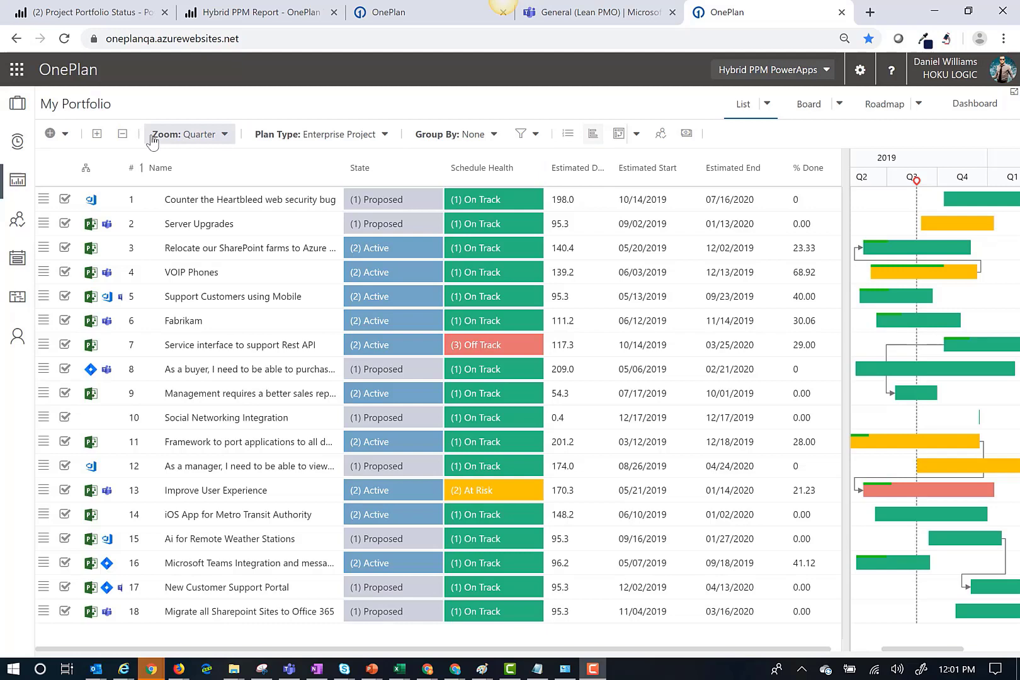
- Create a new Enterprise Project plan named 'Software Development' from My Portfolio
left_click(68, 134)
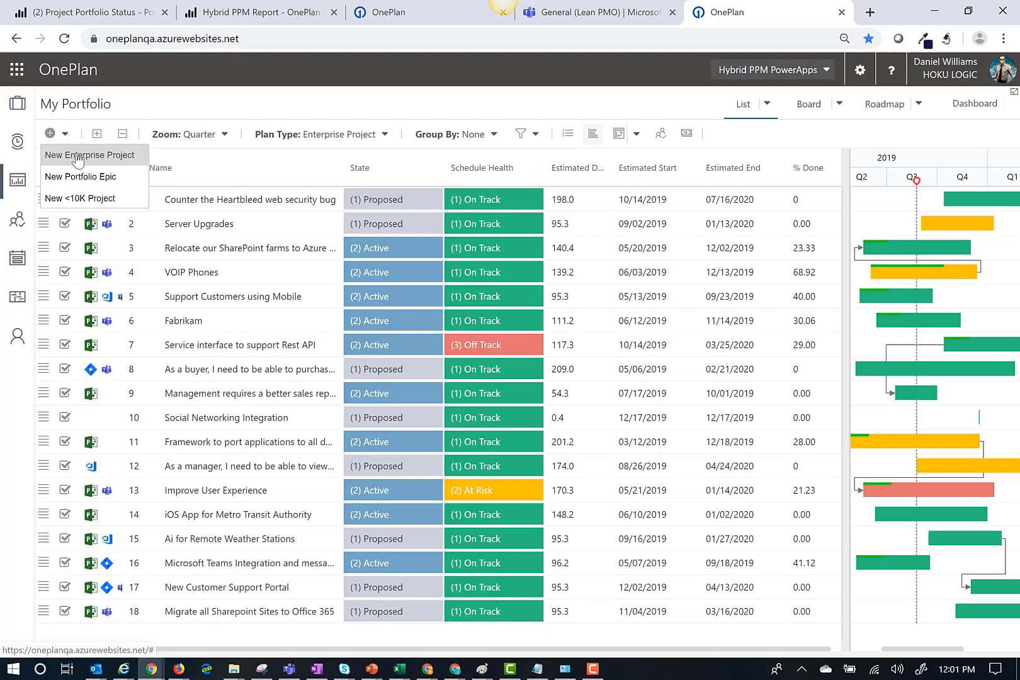
left_click(78, 159)
left_click(451, 354)
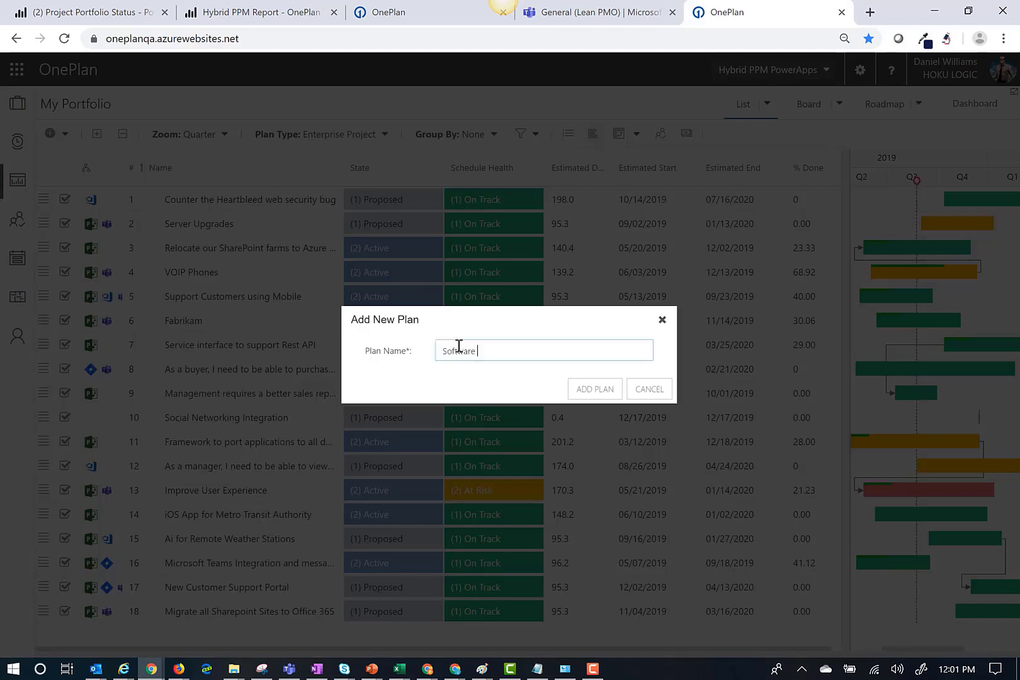
type("Software Development")
left_click(604, 391)
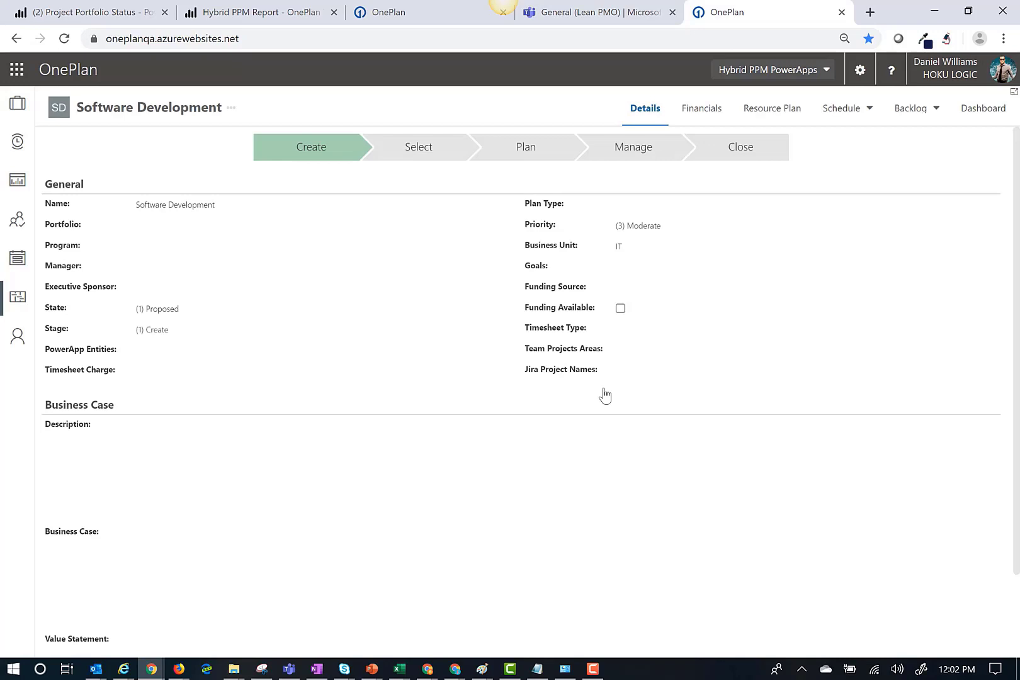
- Assign the plan to portfolio Cloud and mobile first and program World-Class customer support
left_click(188, 227)
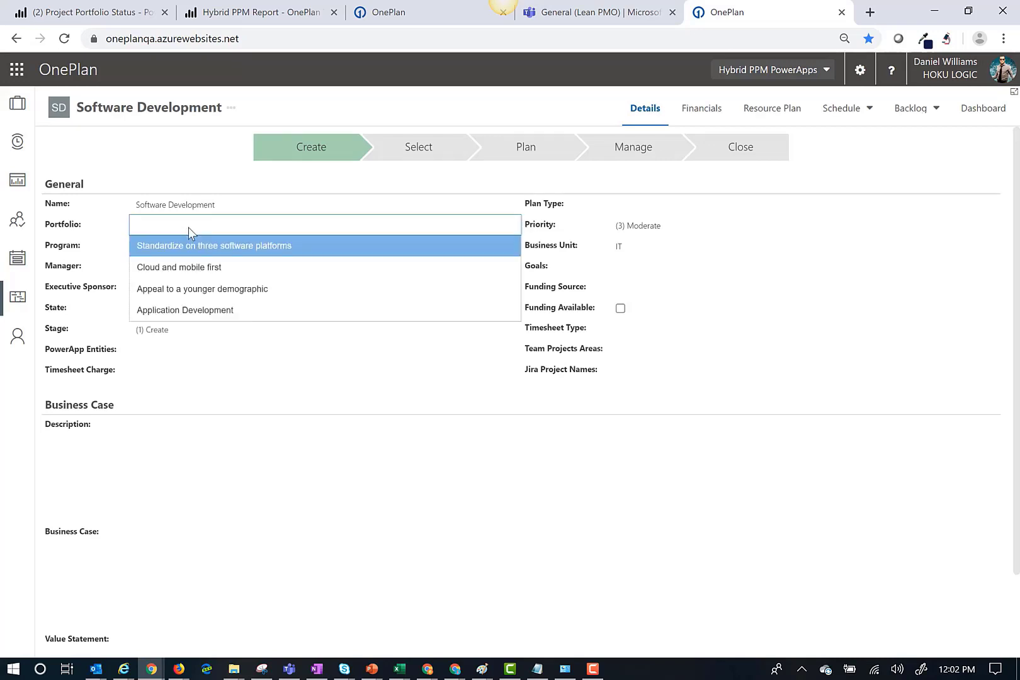
left_click(193, 268)
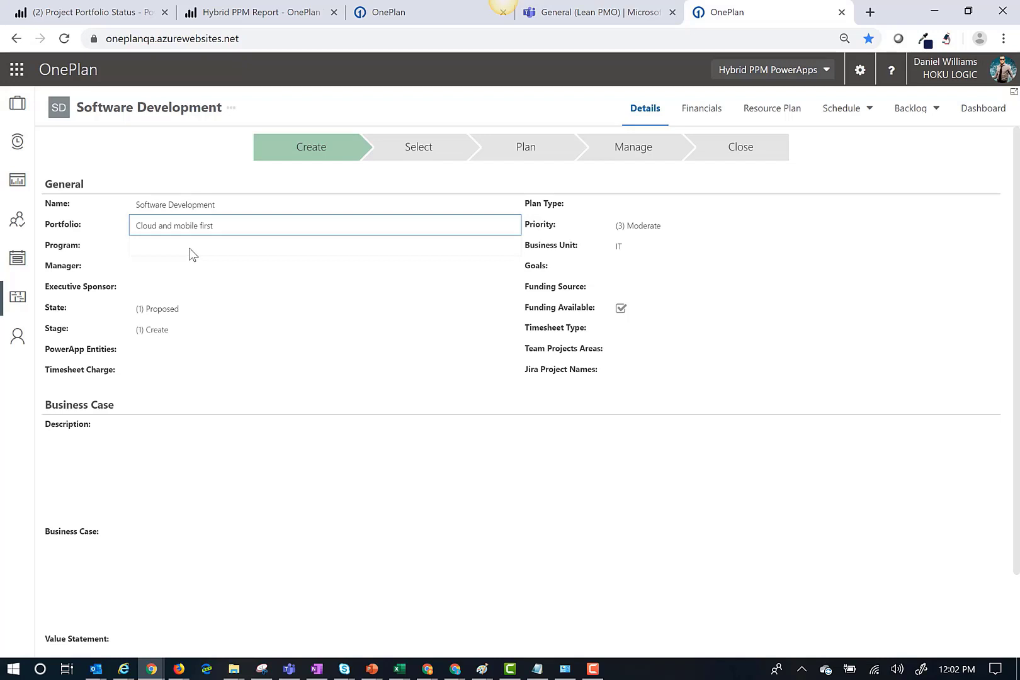
left_click(191, 248)
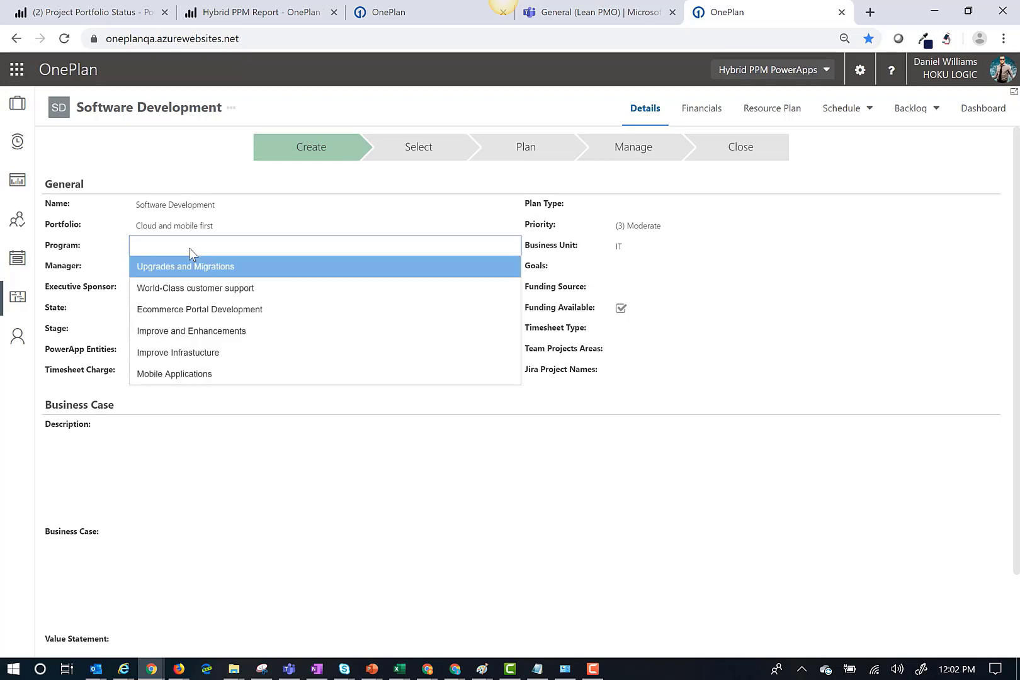
left_click(191, 288)
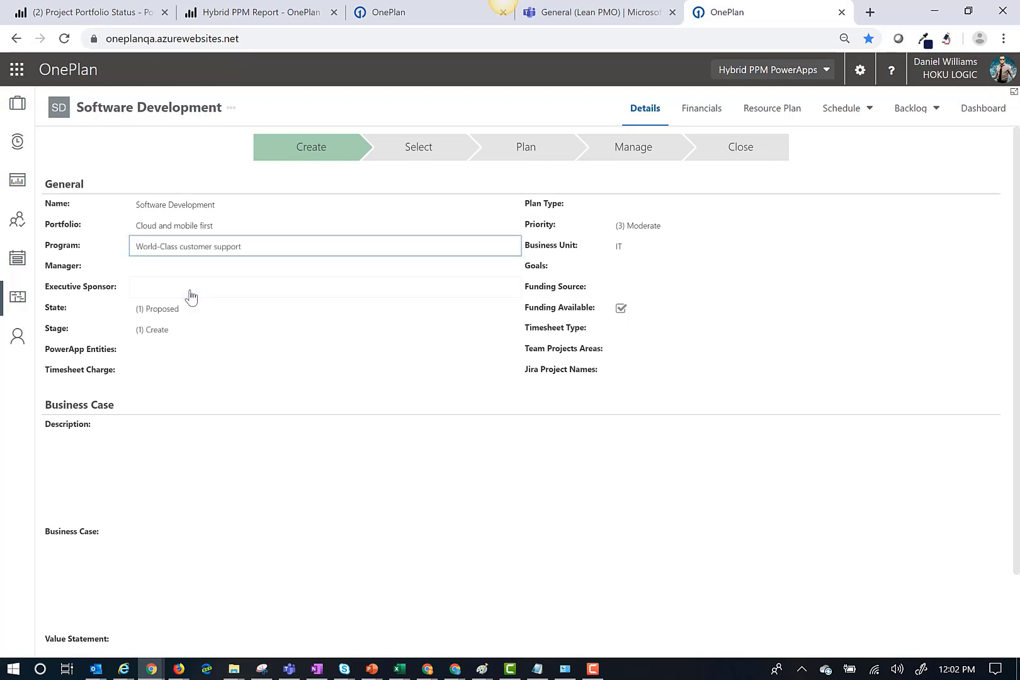
- Set plan type to Cloud Computing and goal to Grow Business, then view the schedule grid
left_click(665, 213)
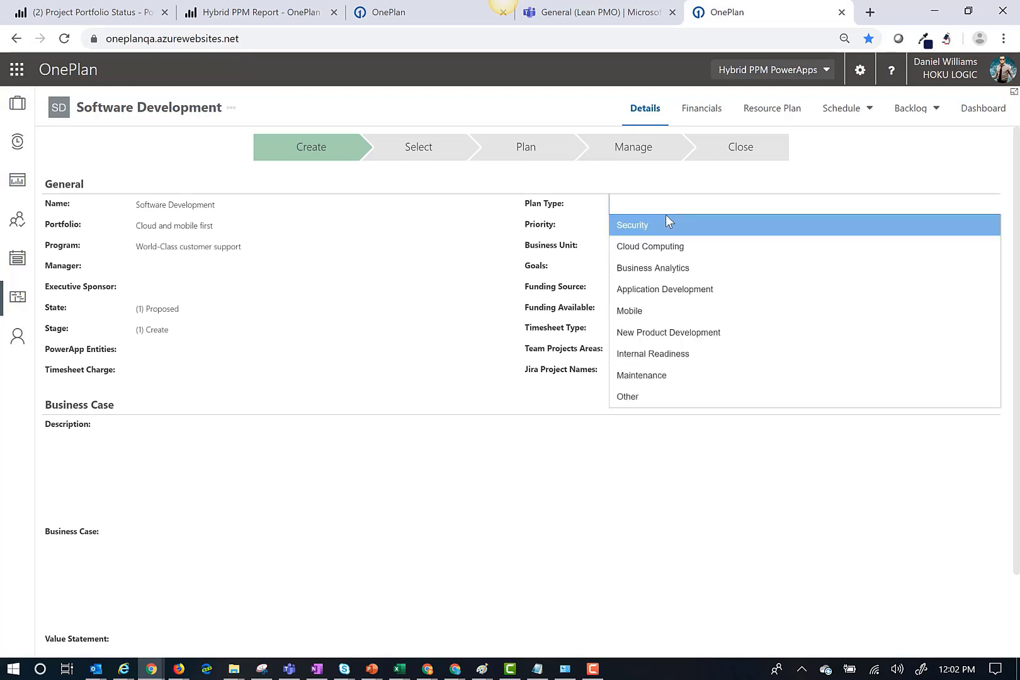
left_click(671, 251)
left_click(655, 265)
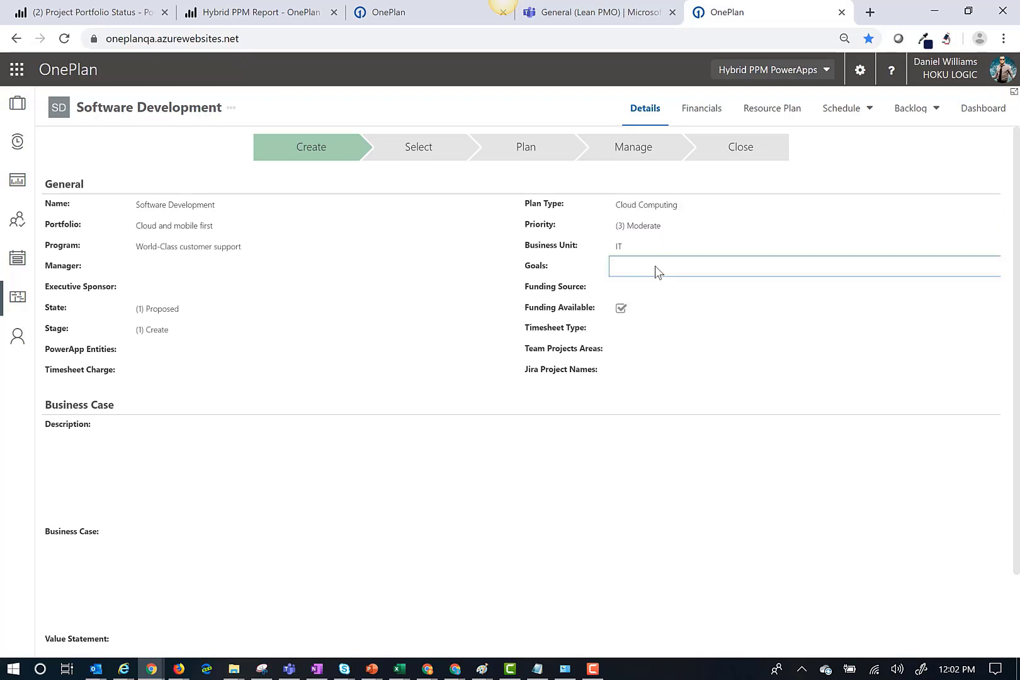
left_click(659, 311)
left_click(852, 110)
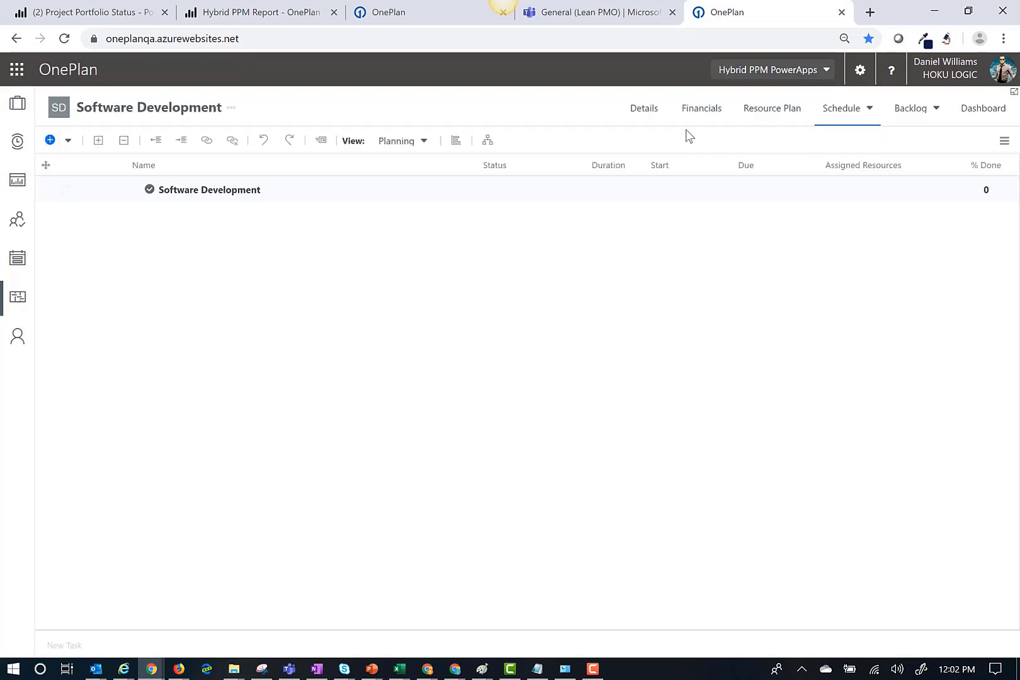
- Hand the plan's schedule off to Microsoft Project through Connected Systems
left_click(486, 142)
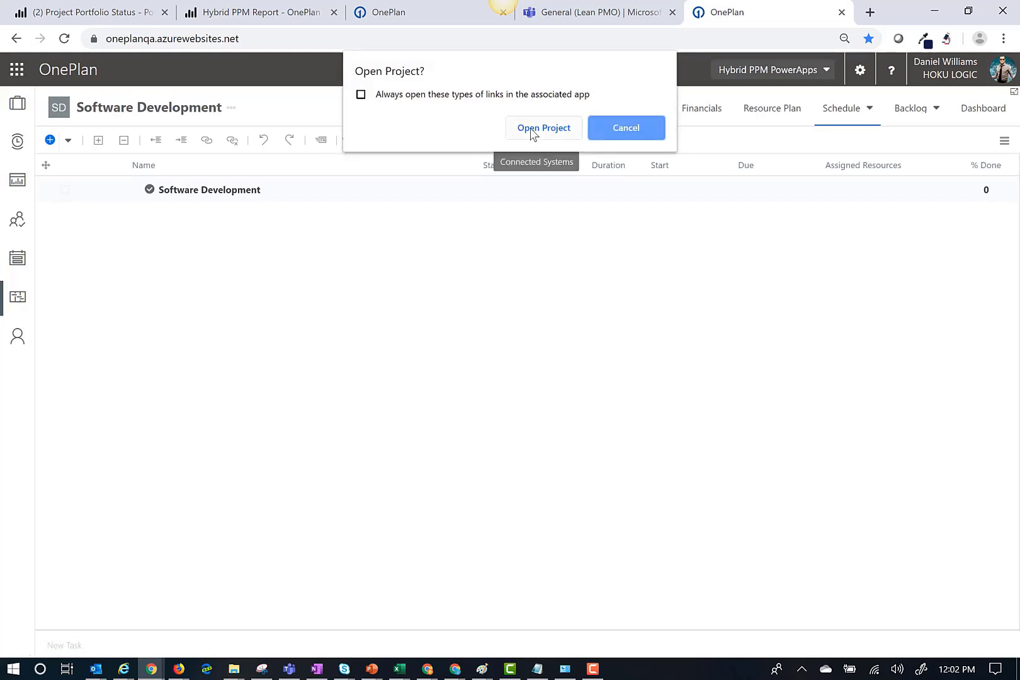
left_click(533, 191)
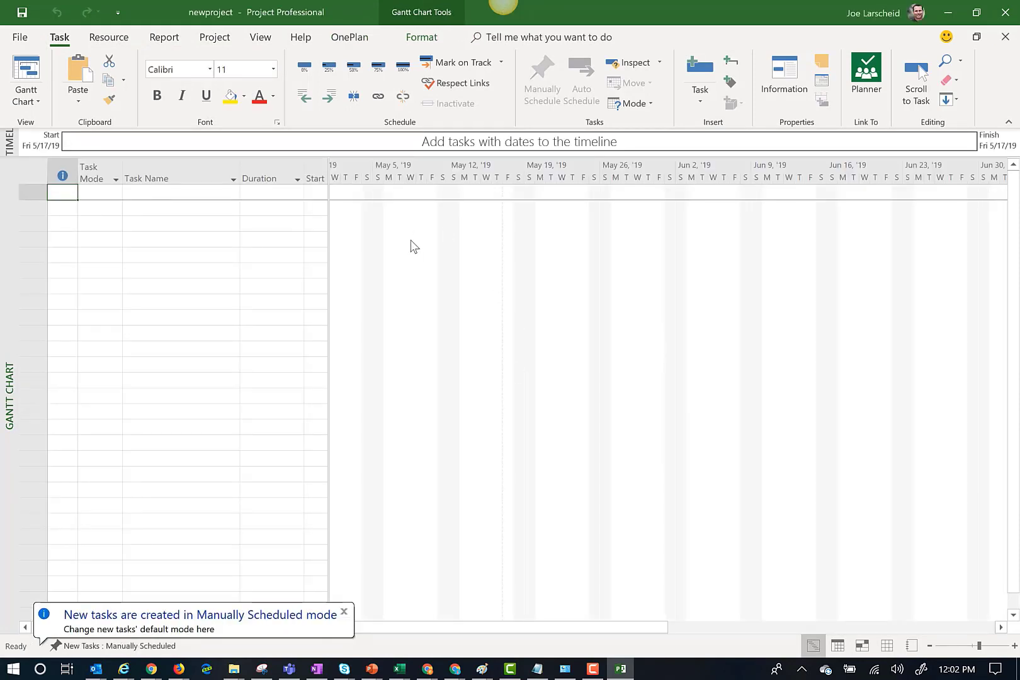
- Create a project from the Software Development Plan template starting June 4, 2019
left_click(187, 193)
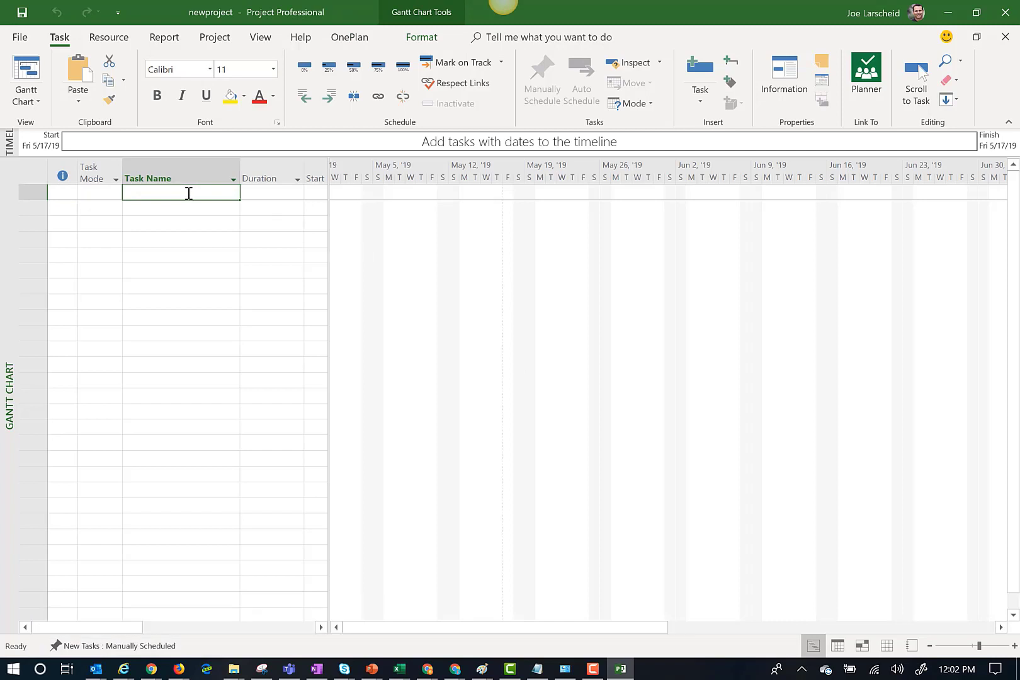
left_click(29, 40)
left_click(33, 96)
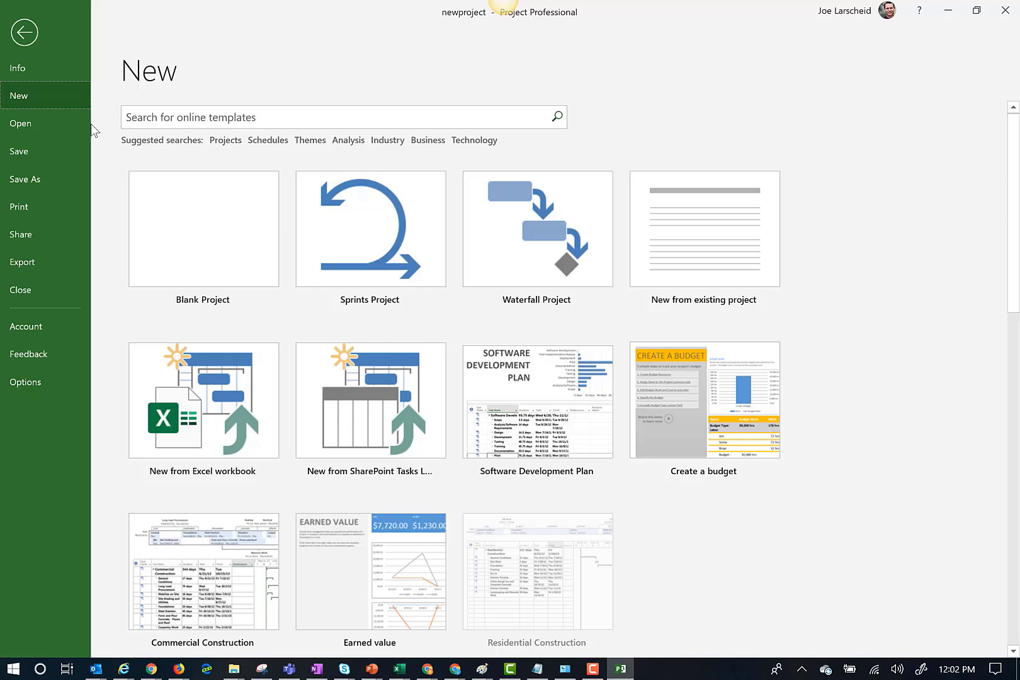
left_click(515, 386)
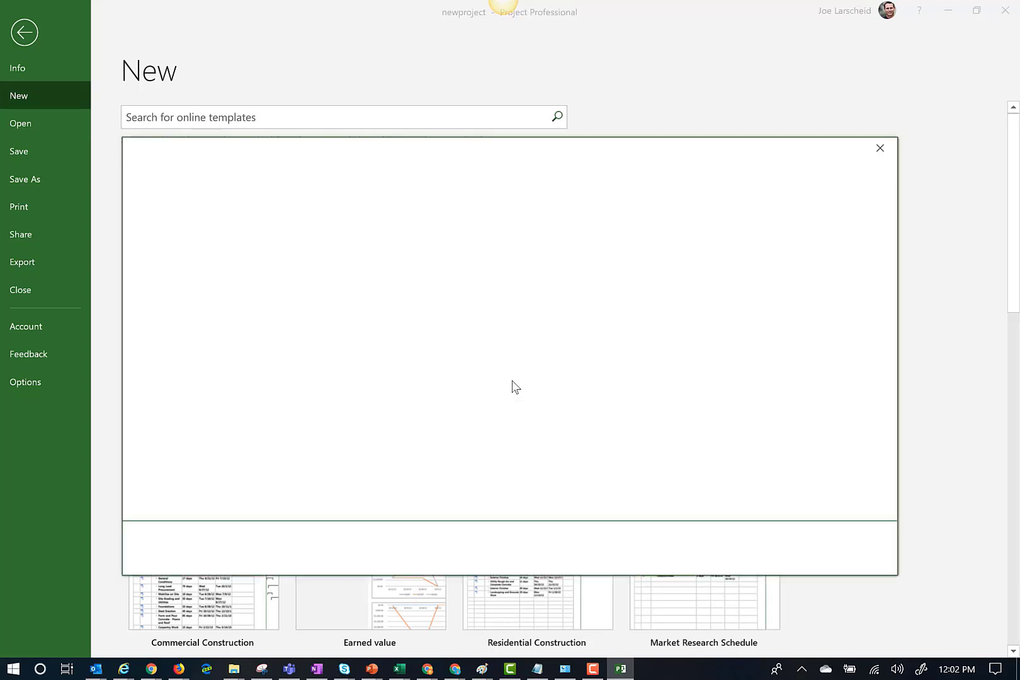
left_click(676, 291)
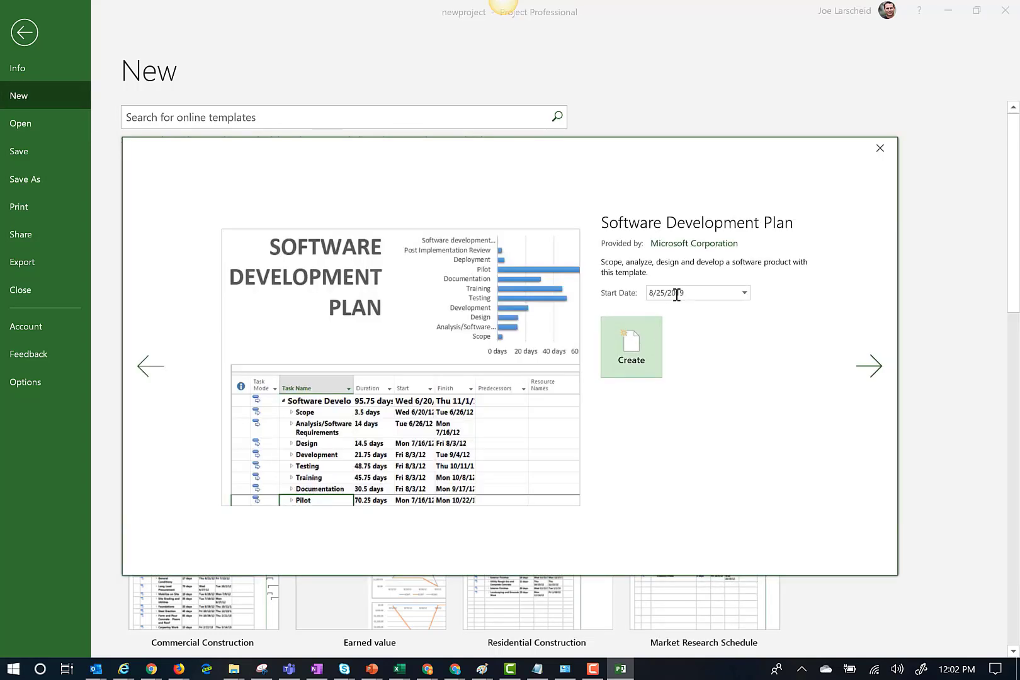
left_click(744, 293)
left_click(655, 308)
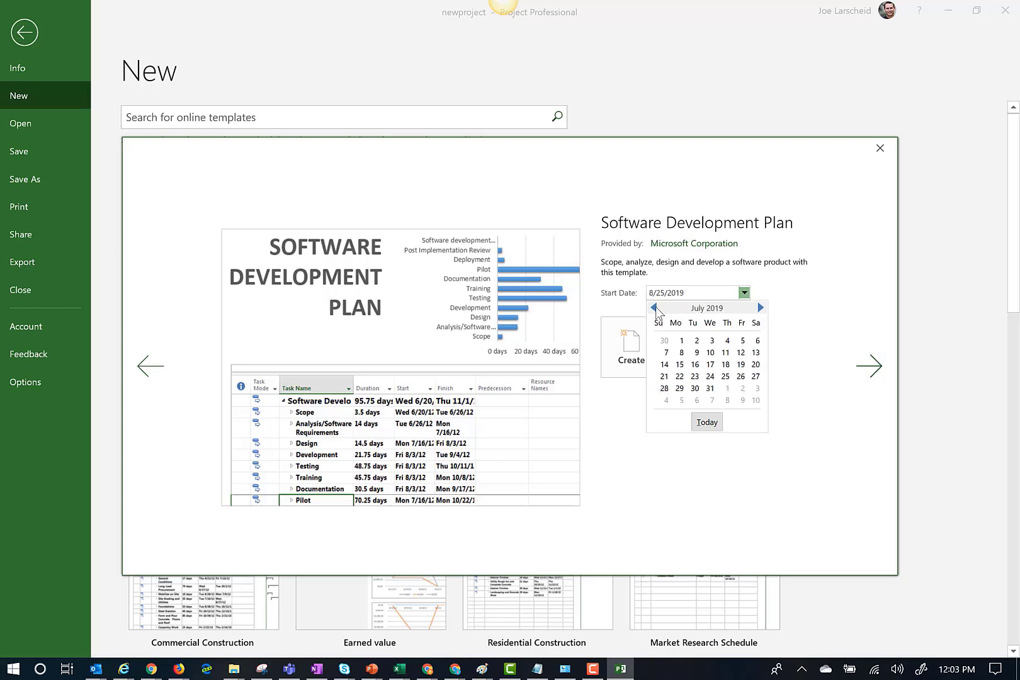
left_click(655, 308)
left_click(692, 352)
left_click(648, 353)
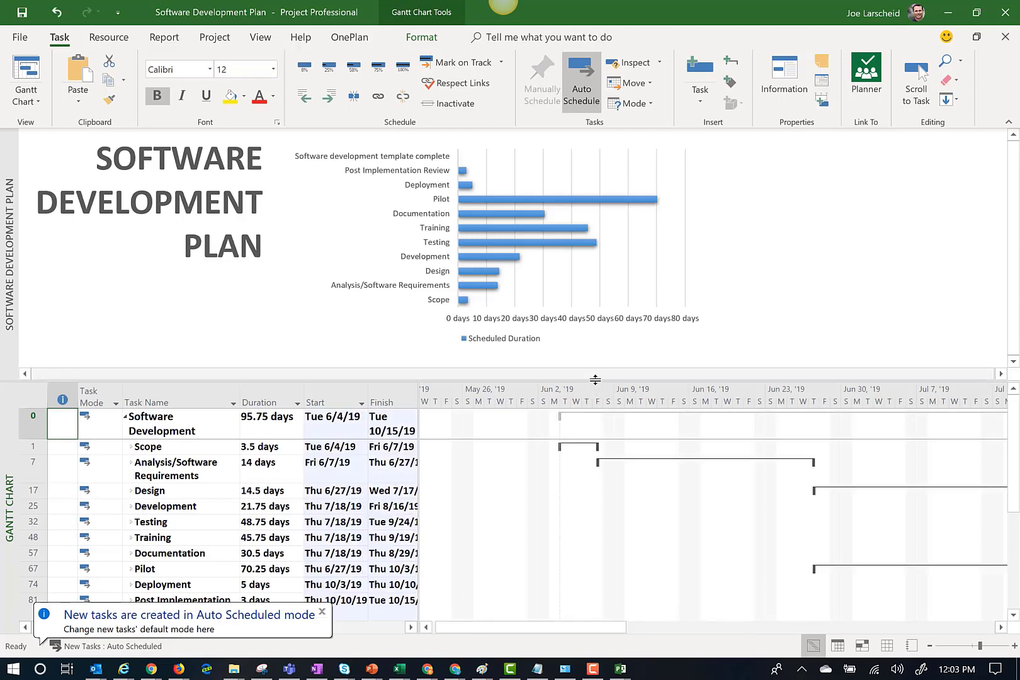
- Hide the report pane, widen the task table, and expand the Scope phase
left_click_drag(594, 380, 586, 129)
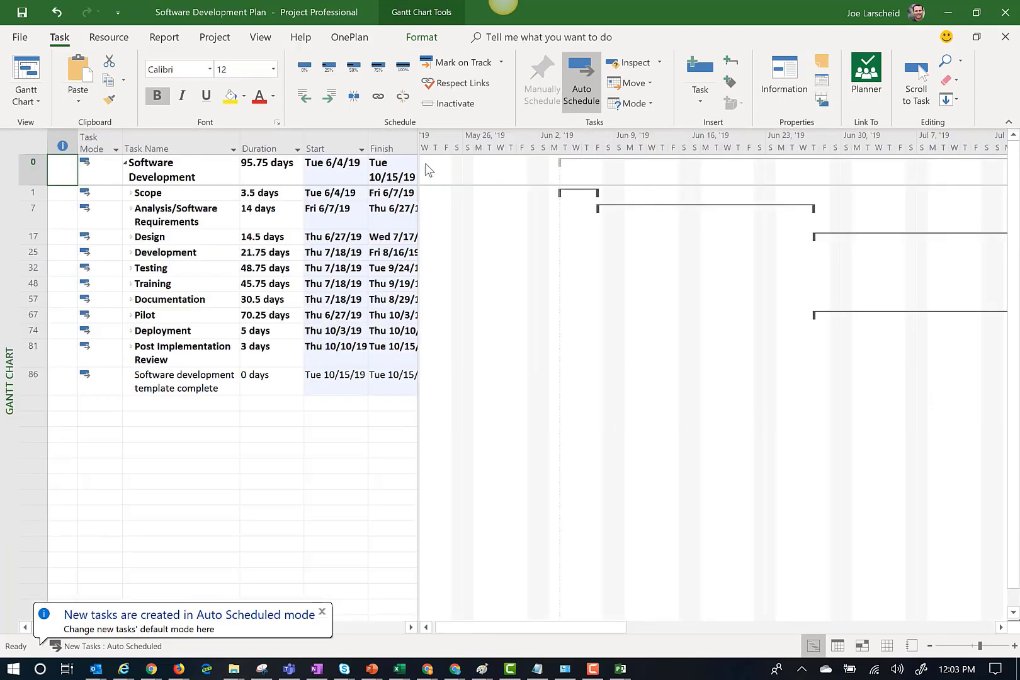
left_click_drag(418, 163, 628, 163)
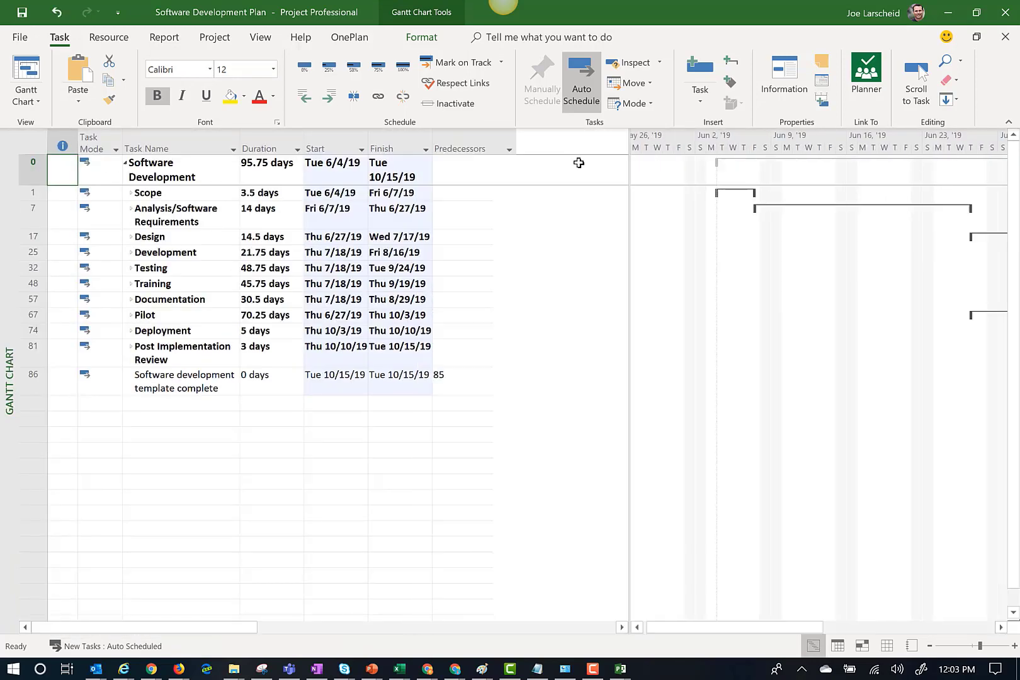
left_click(131, 194)
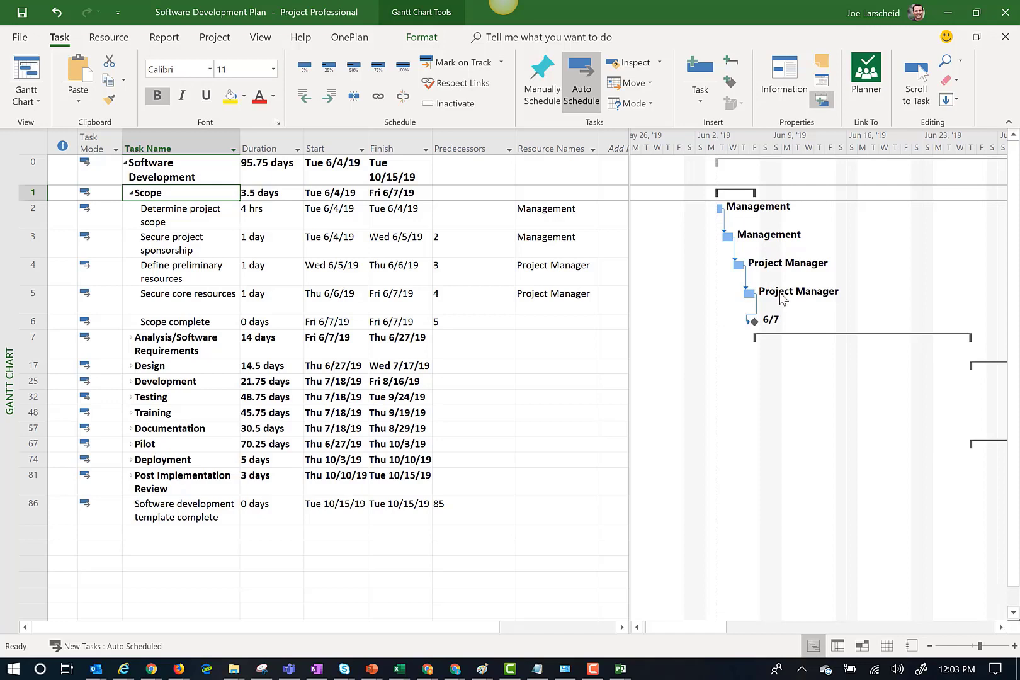
- Start the OnePlan connection and choose the OnePlan QA instance
left_click(345, 39)
left_click(126, 64)
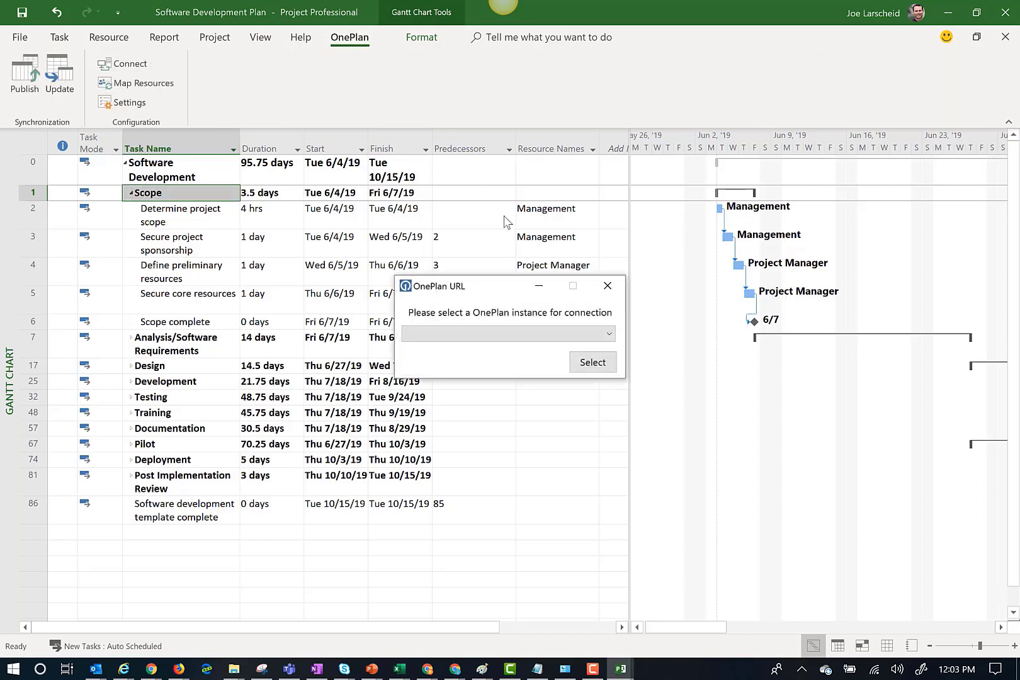
left_click(611, 335)
left_click(546, 363)
left_click(592, 363)
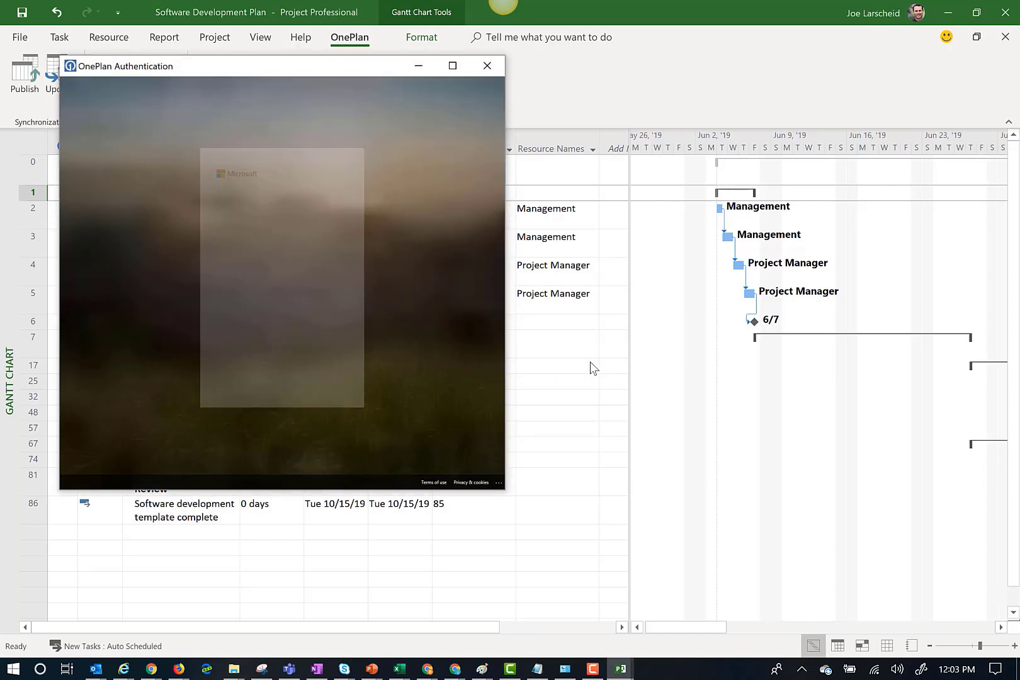
- Sign in and connect to the Hybrid PPM PowerApps group, confirming success
left_click(294, 240)
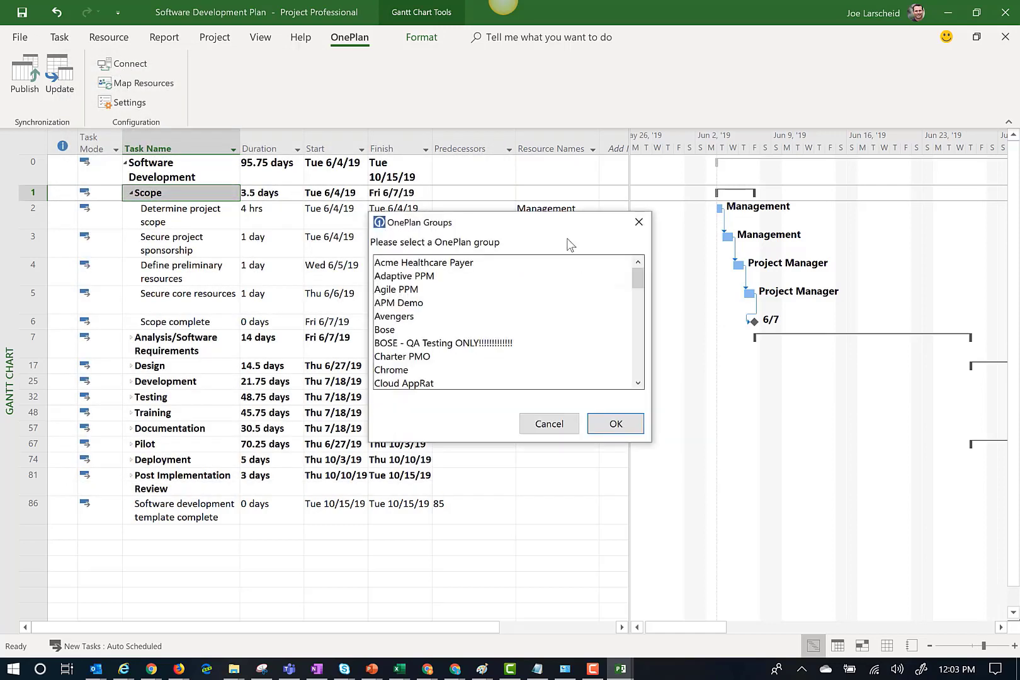
mouse_move(636, 276)
left_mouse_down()
mouse_move(639, 304)
mouse_move(527, 302)
left_mouse_up()
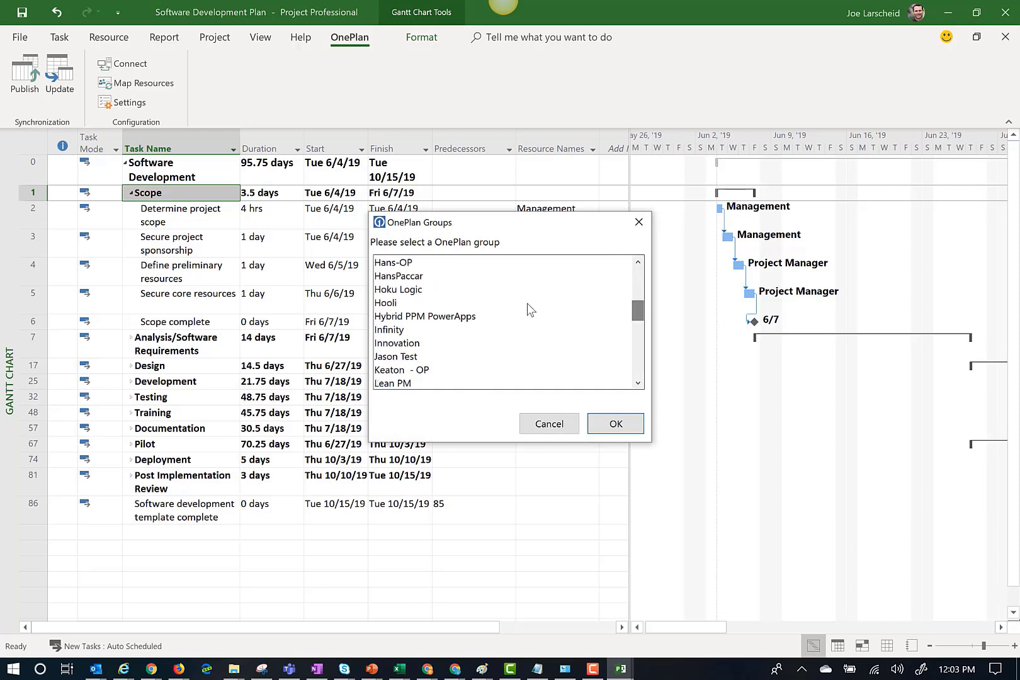
left_click(505, 317)
left_click(619, 426)
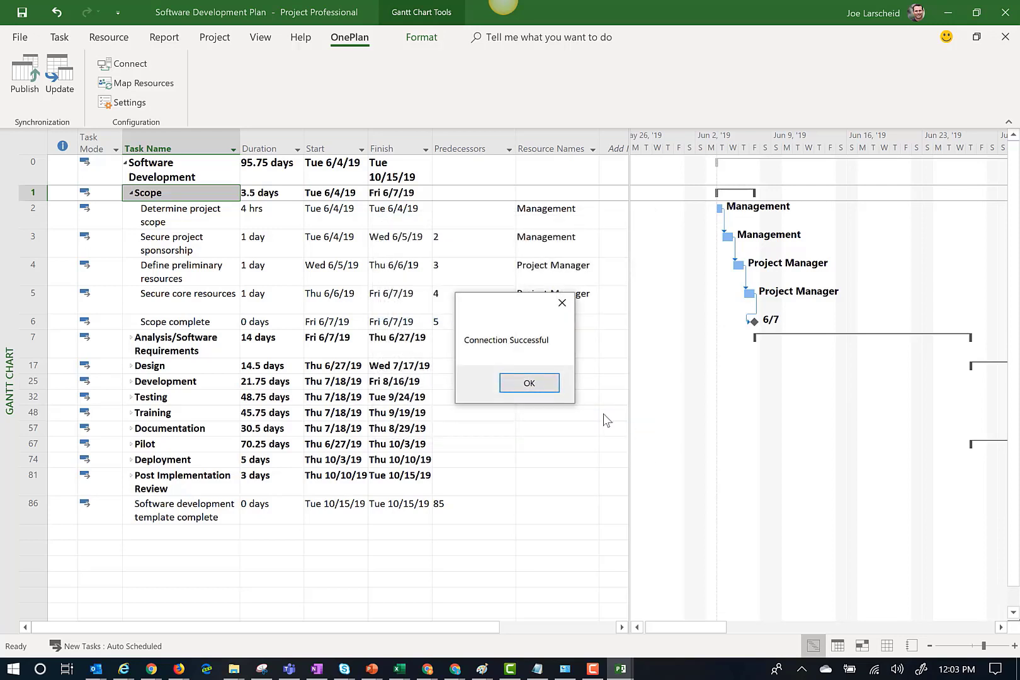
left_click(531, 384)
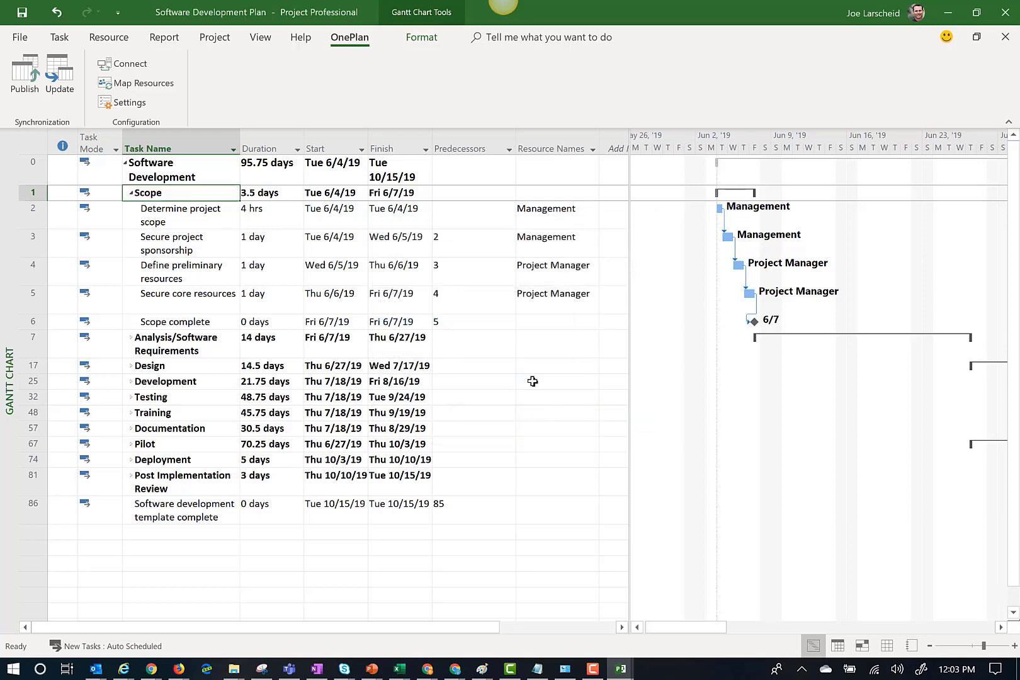
- Start publishing and map three OnePlan people to Management, Analyst and Deployment Team
left_click(17, 97)
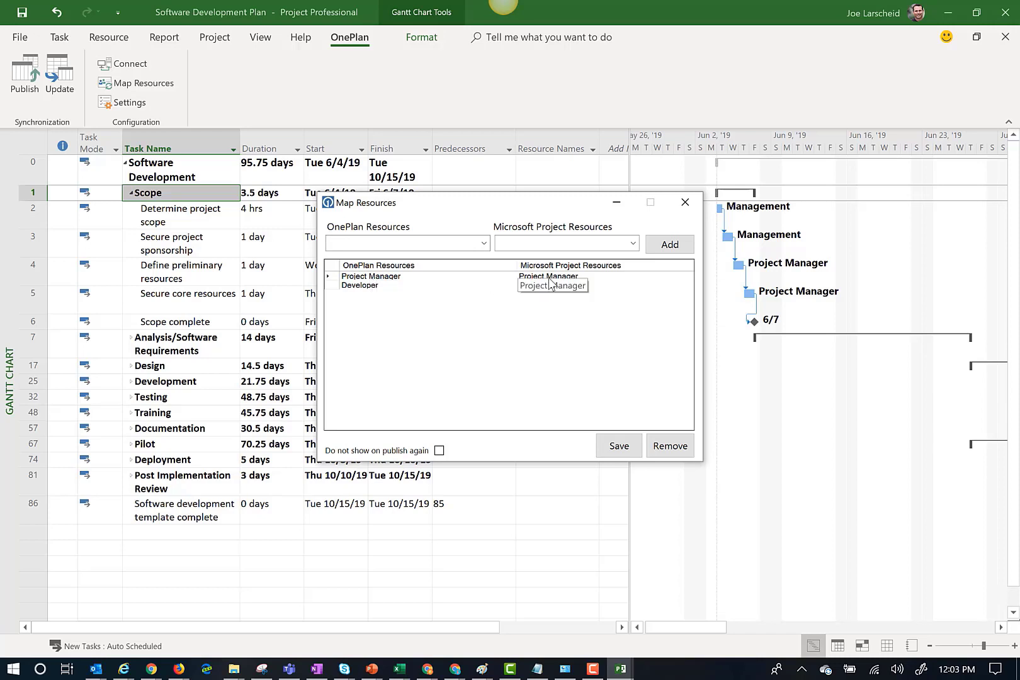
left_click(484, 243)
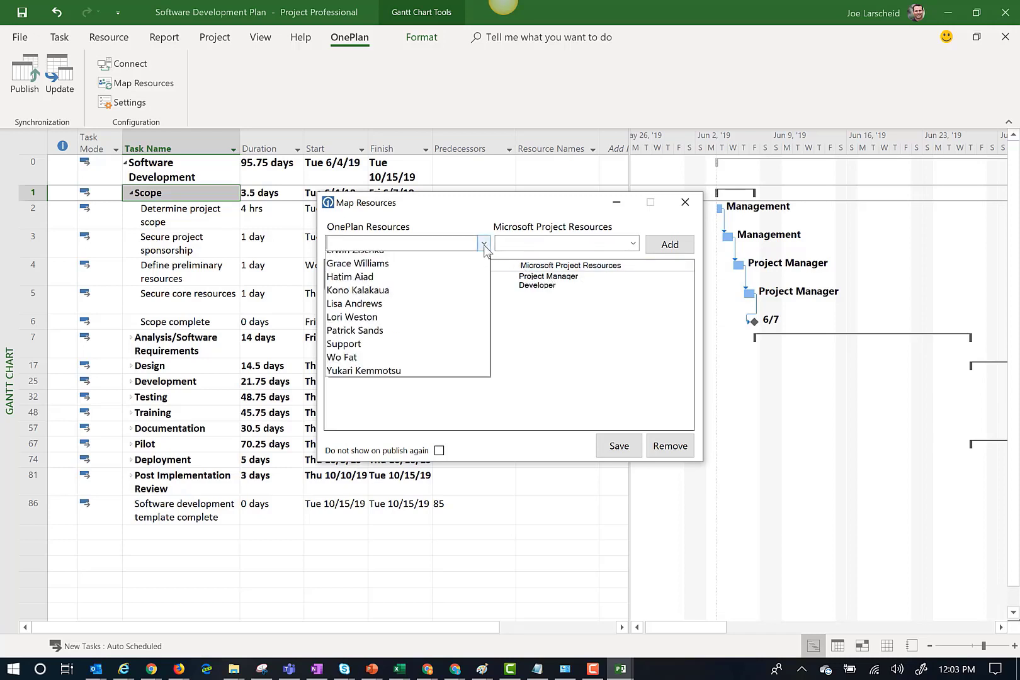
left_click(459, 299)
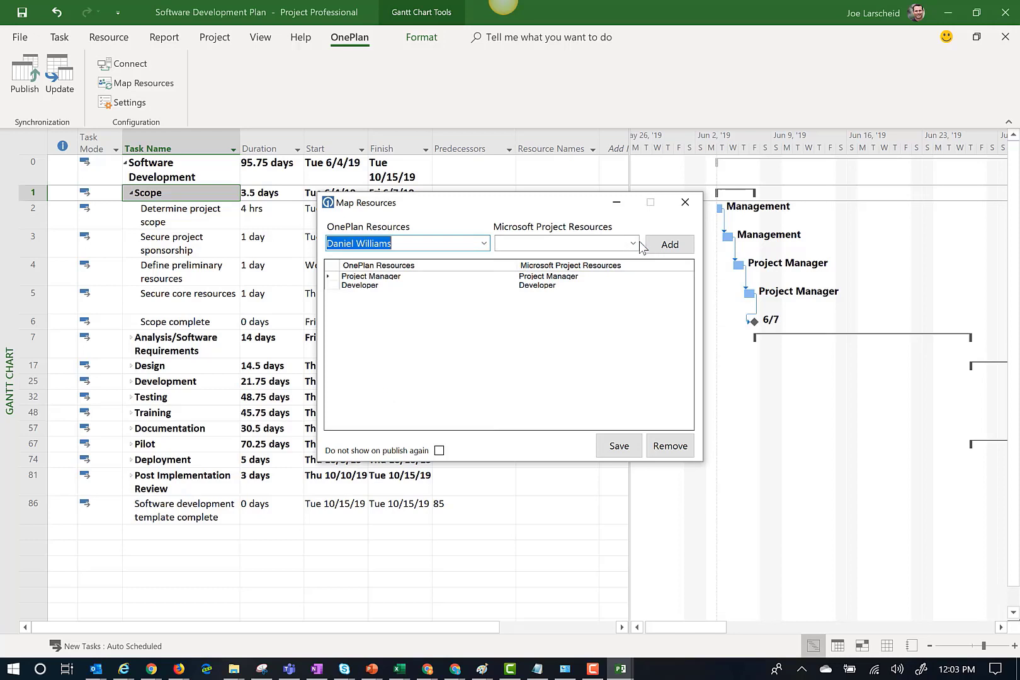
left_click(633, 243)
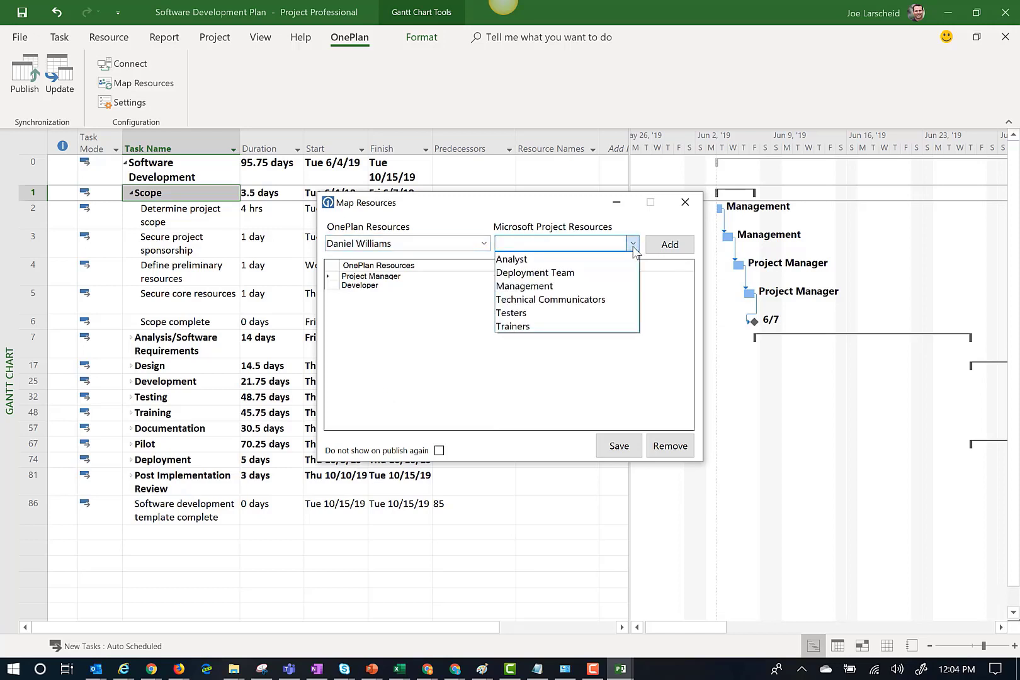
left_click(619, 283)
left_click(670, 245)
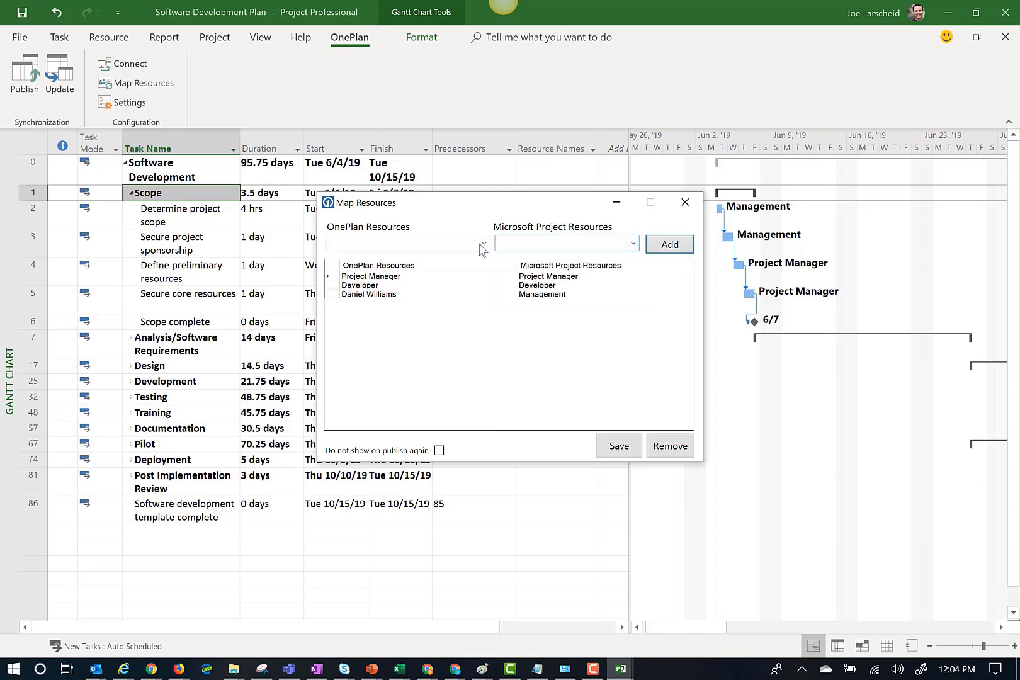
left_click(484, 243)
left_click(444, 272)
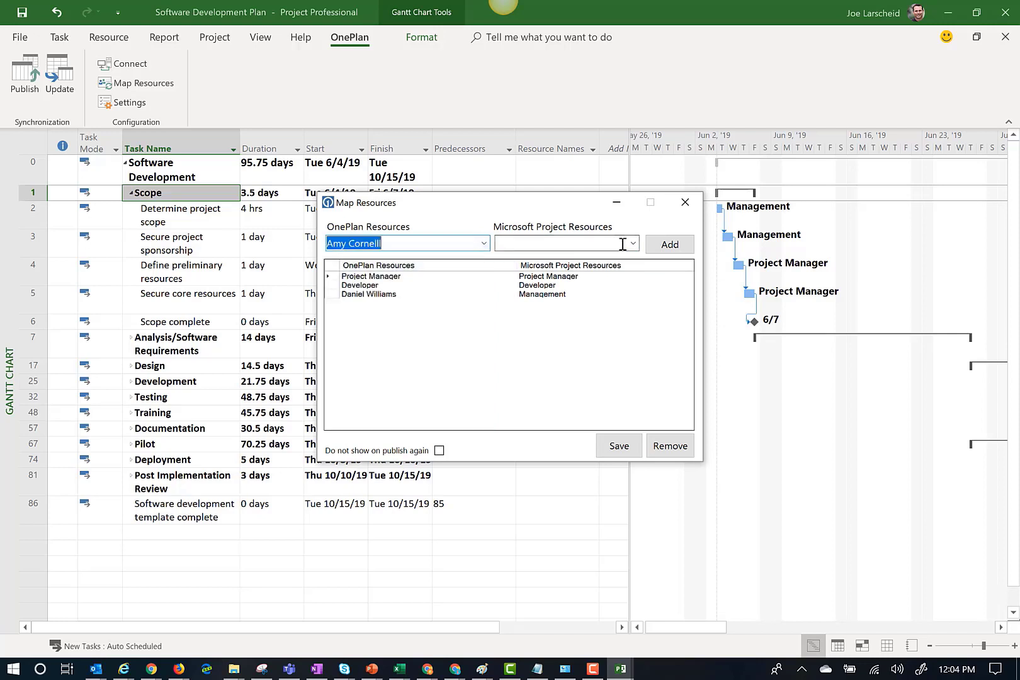
left_click(622, 245)
left_click(614, 259)
left_click(669, 245)
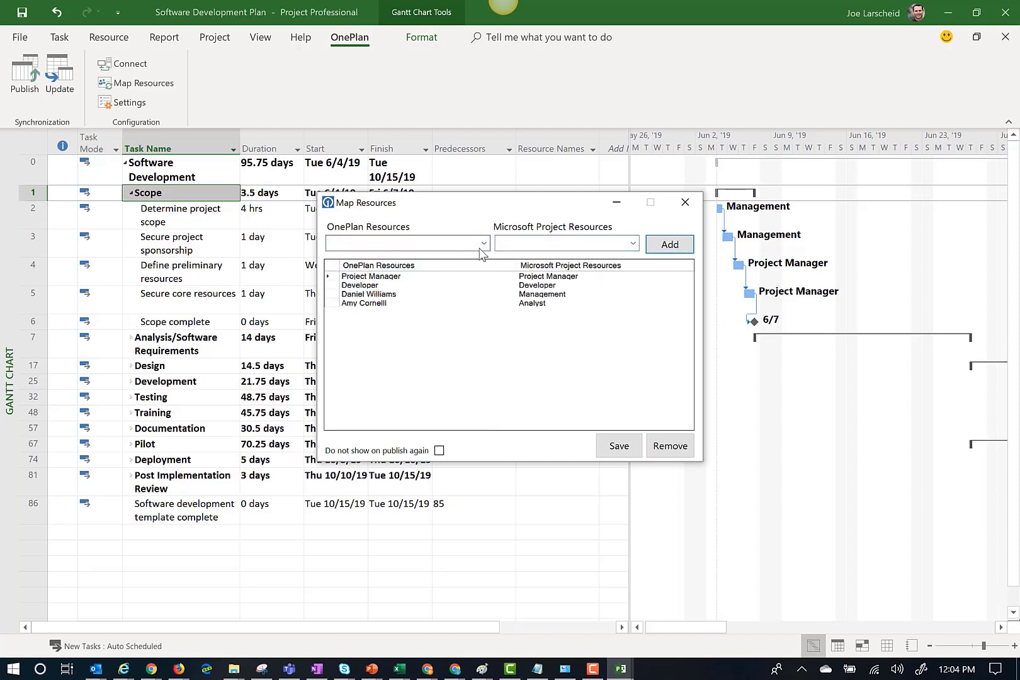
left_click(483, 244)
left_click(467, 262)
left_click(634, 244)
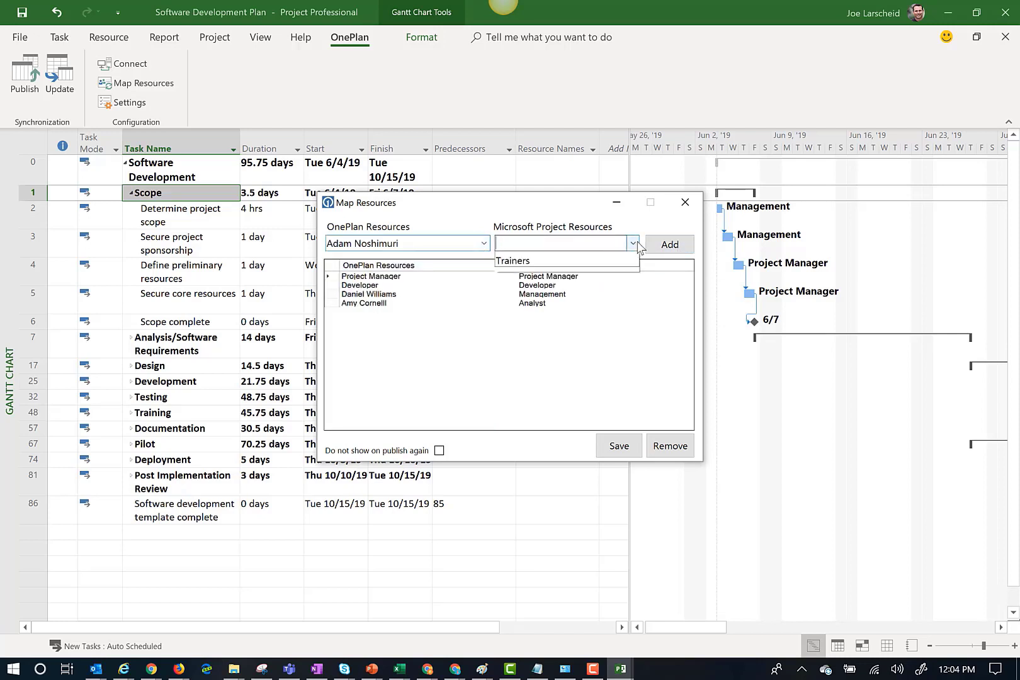
left_click(555, 258)
left_click(668, 245)
- Map three more OnePlan people to Testers, Technical Communicators and Trainers
left_click(484, 243)
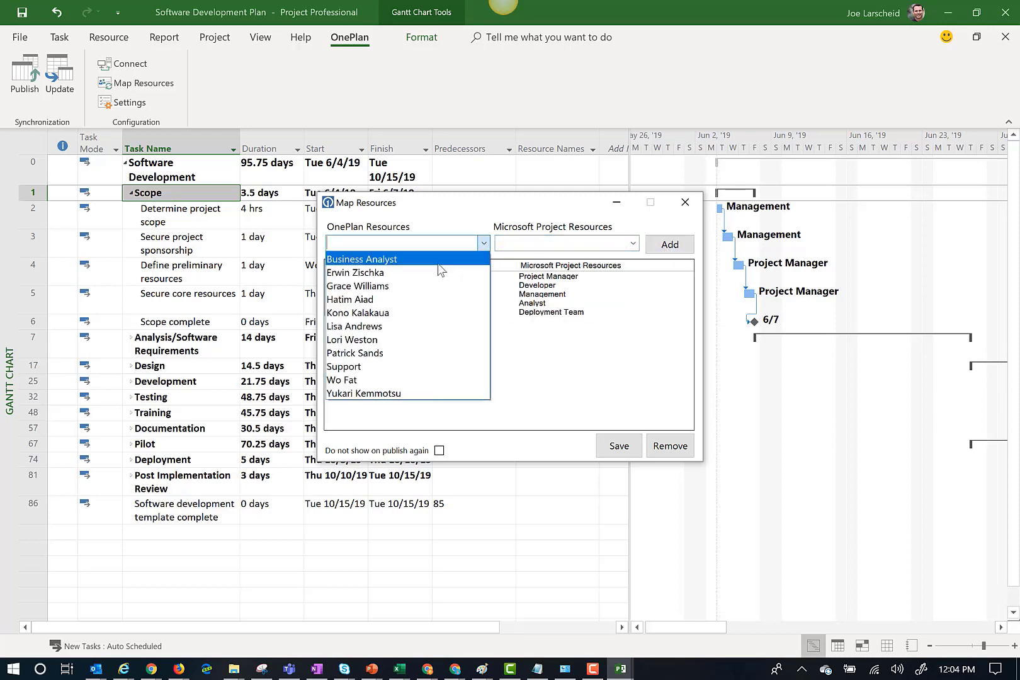
left_click(440, 272)
left_click(633, 244)
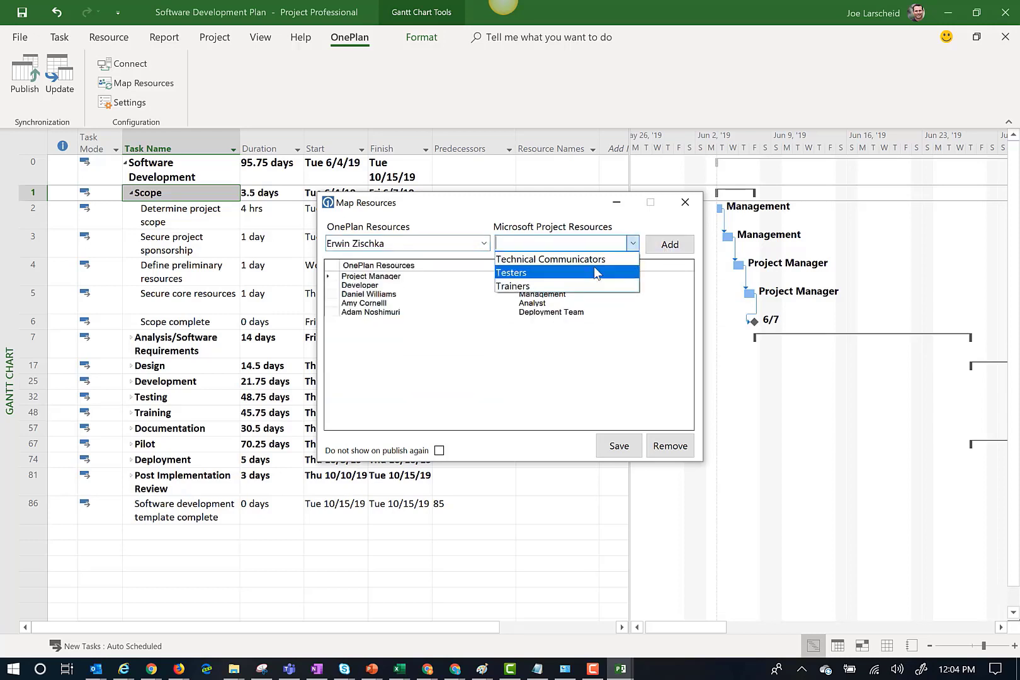
left_click(593, 272)
left_click(669, 244)
left_click(483, 243)
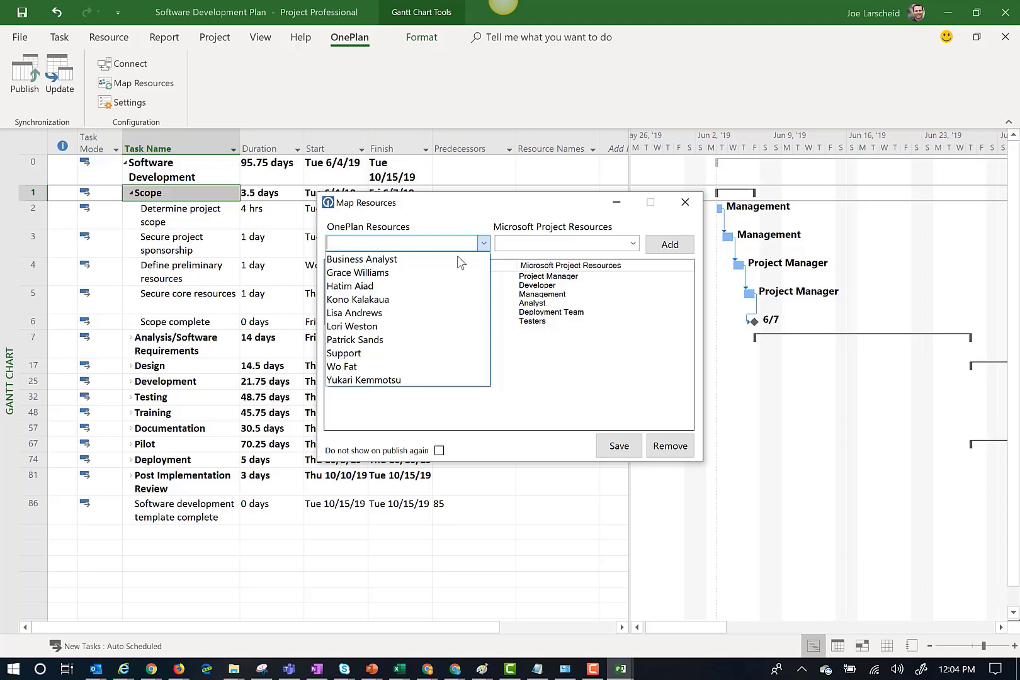
left_click(446, 274)
left_click(610, 244)
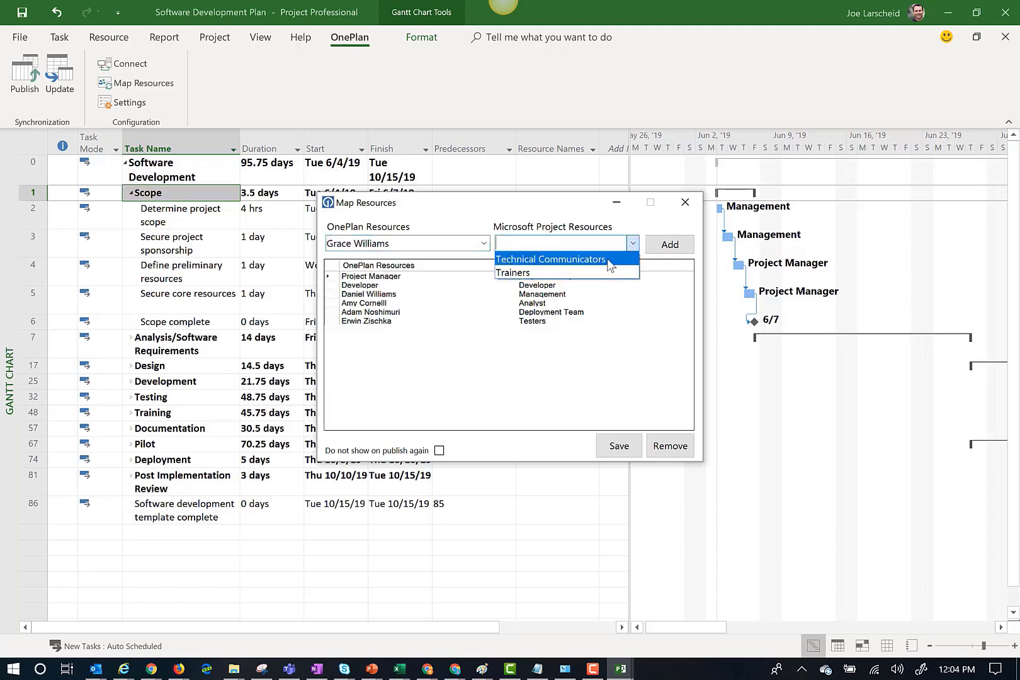
left_click(607, 260)
left_click(669, 245)
left_click(483, 243)
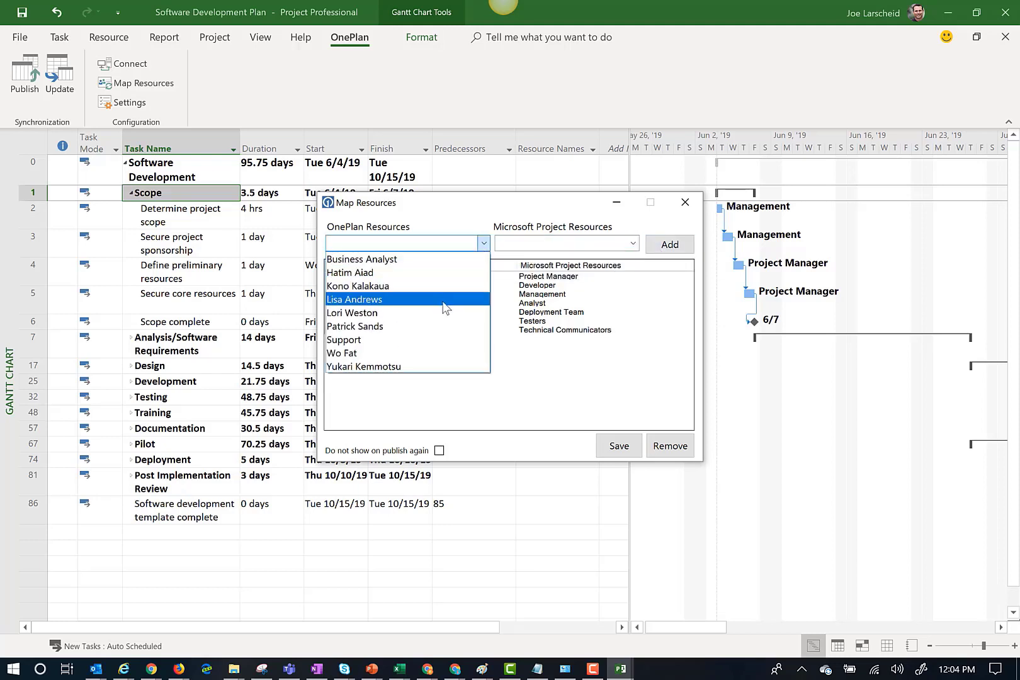
left_click(442, 313)
left_click(602, 244)
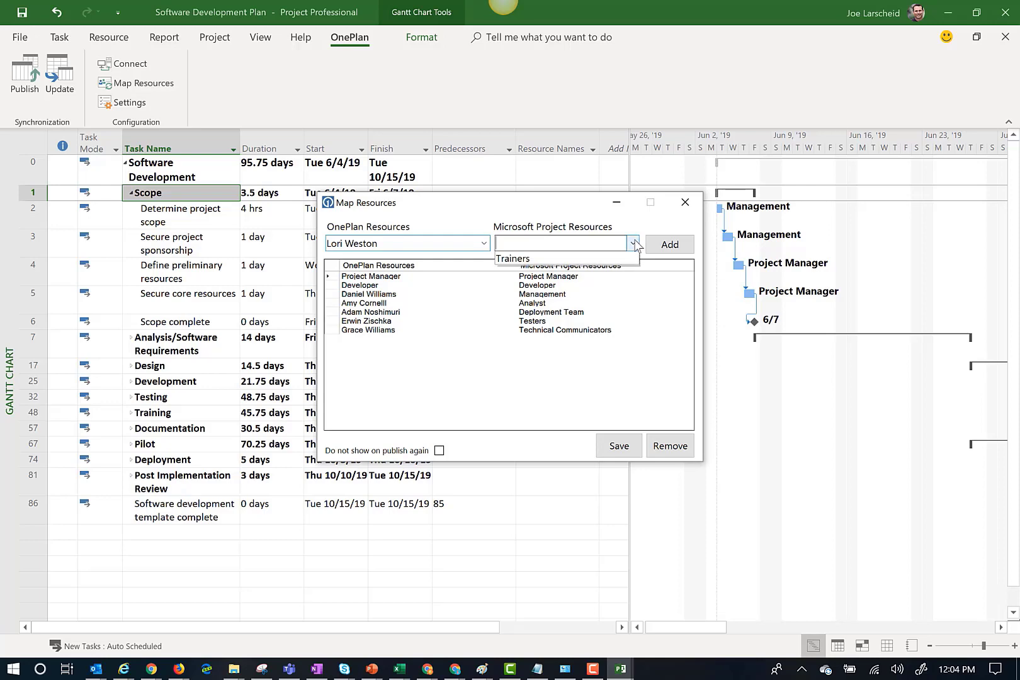
left_click(594, 260)
left_click(670, 245)
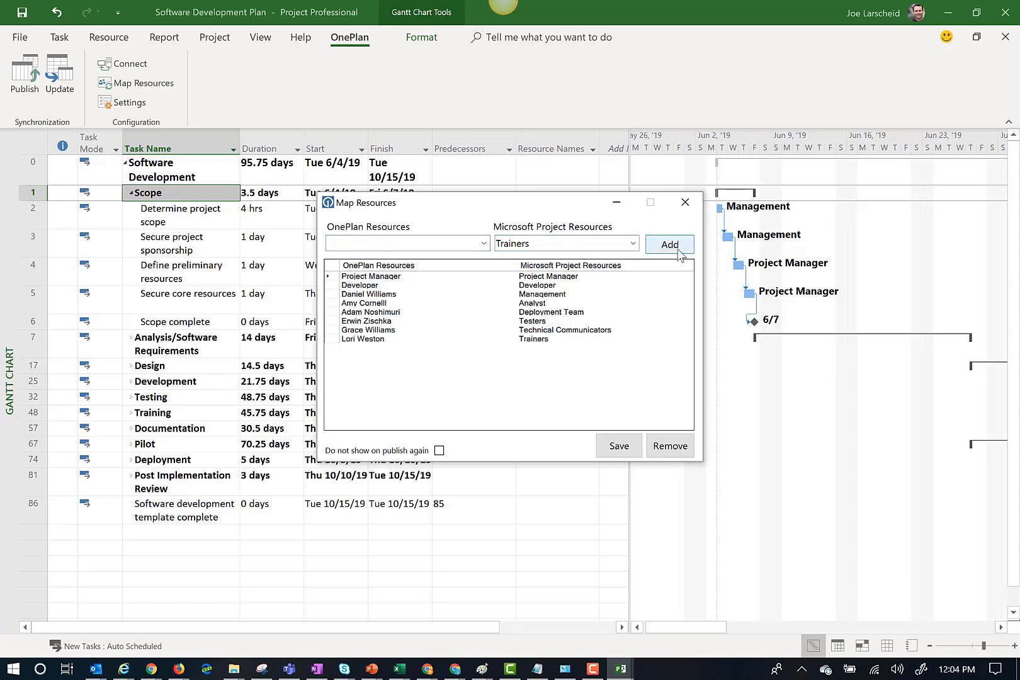
- Save the resource mappings and save the project file, replacing the existing .mpp
left_click(615, 446)
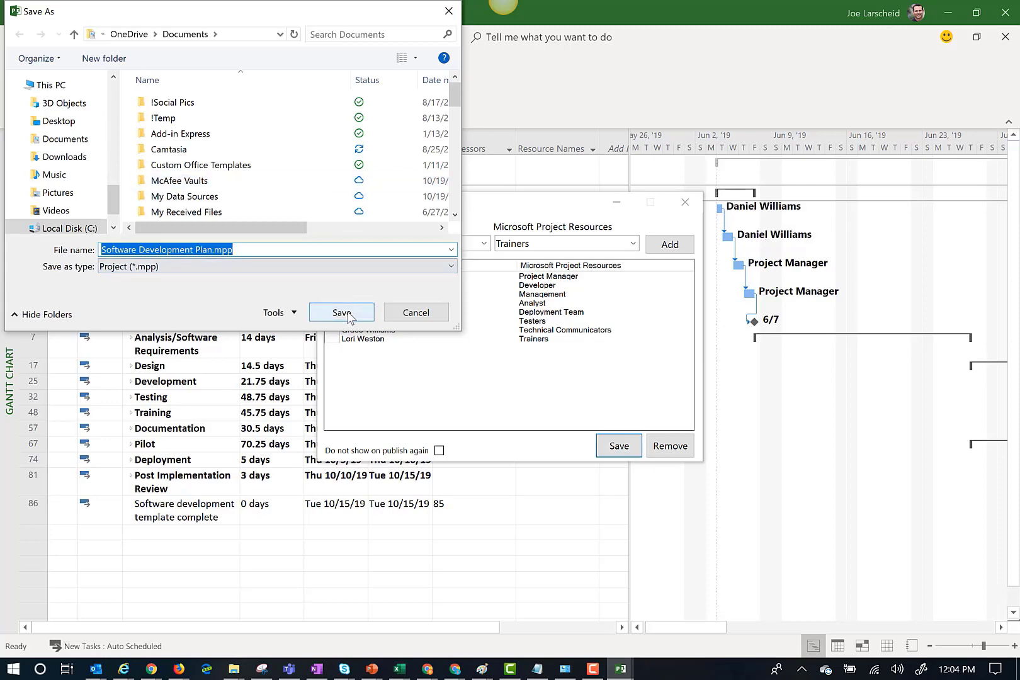
left_click(349, 313)
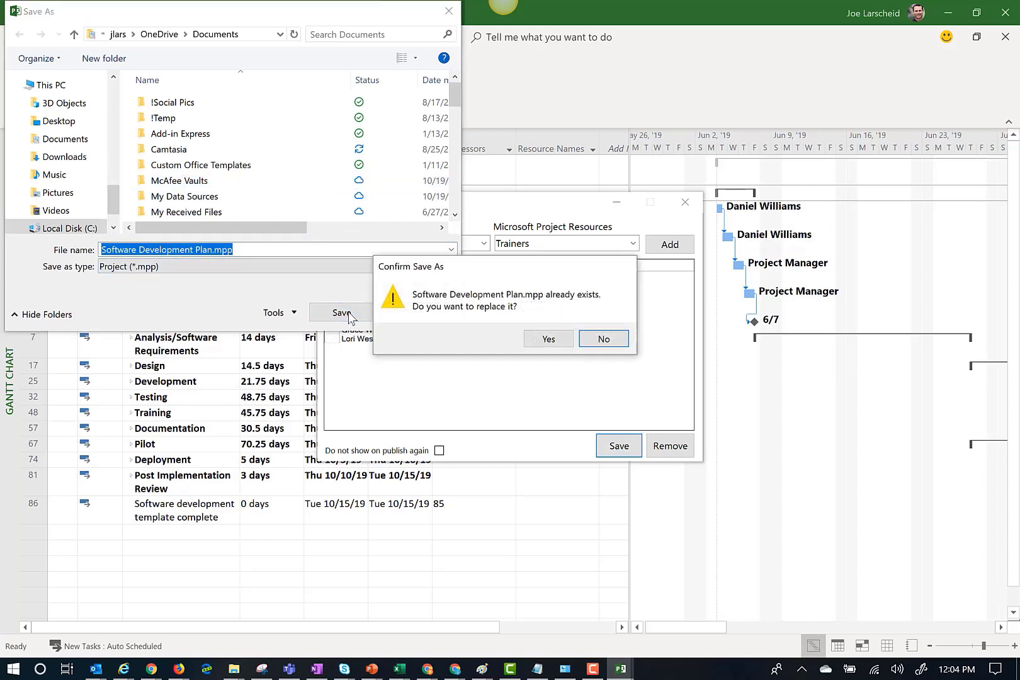
left_click(553, 343)
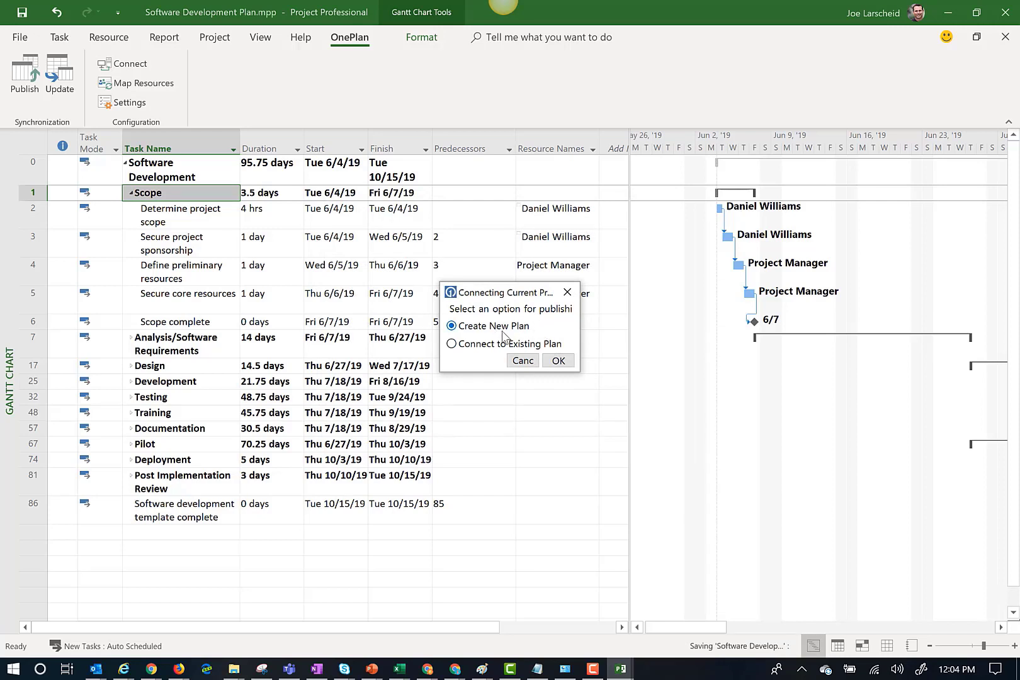
- Publish into the existing Software Development plan in OnePlan and close the success message
left_click(474, 348)
left_click(558, 361)
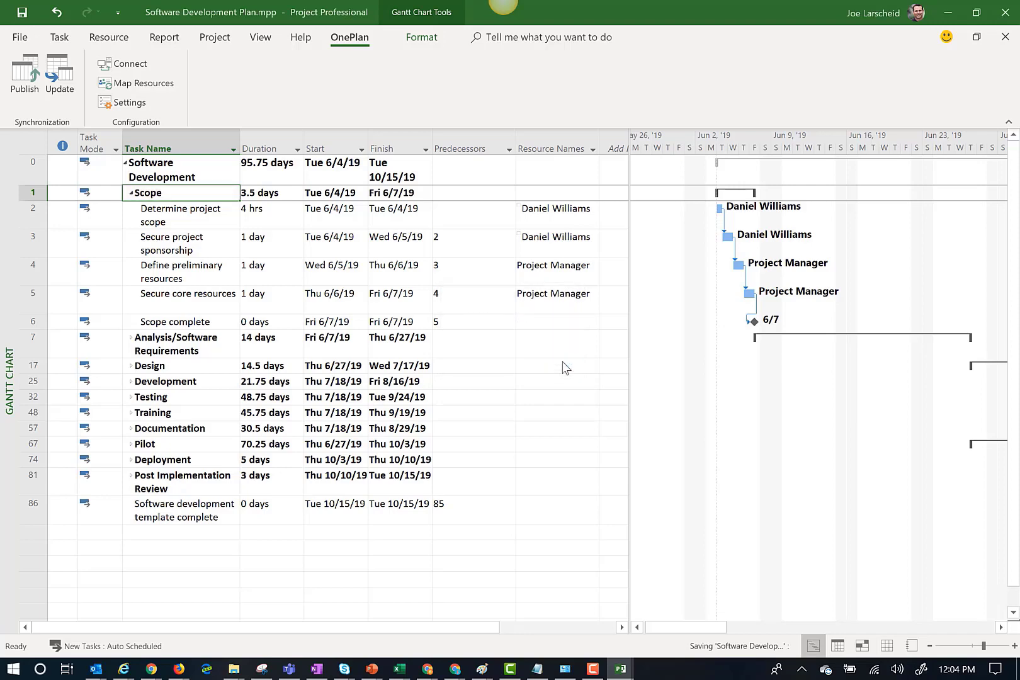
left_click_drag(637, 310, 636, 369)
left_click(518, 372)
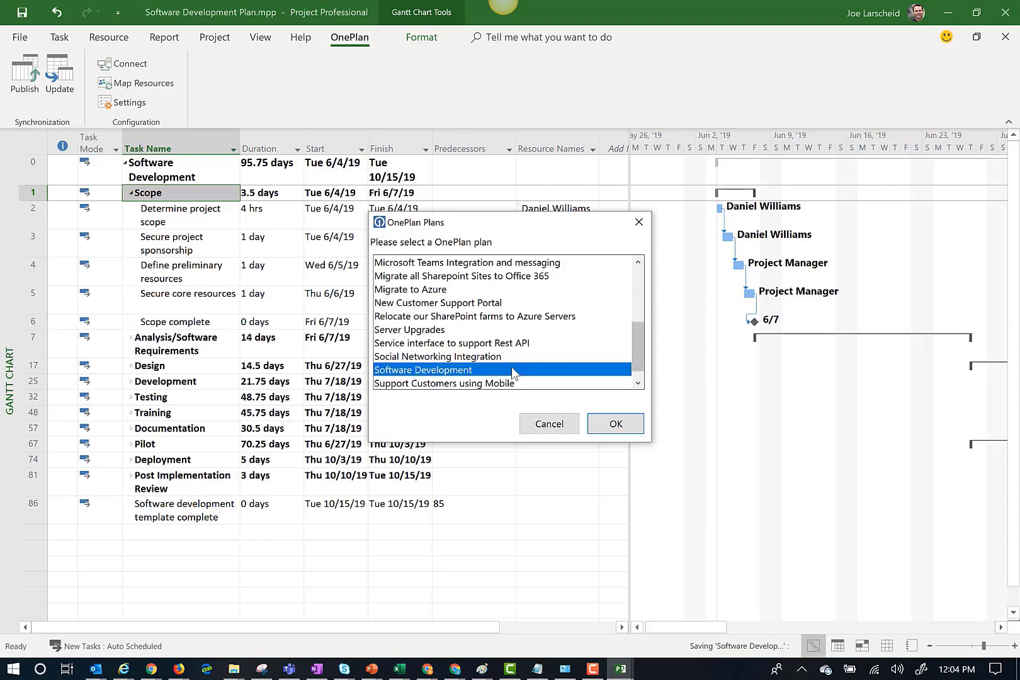
left_click(610, 424)
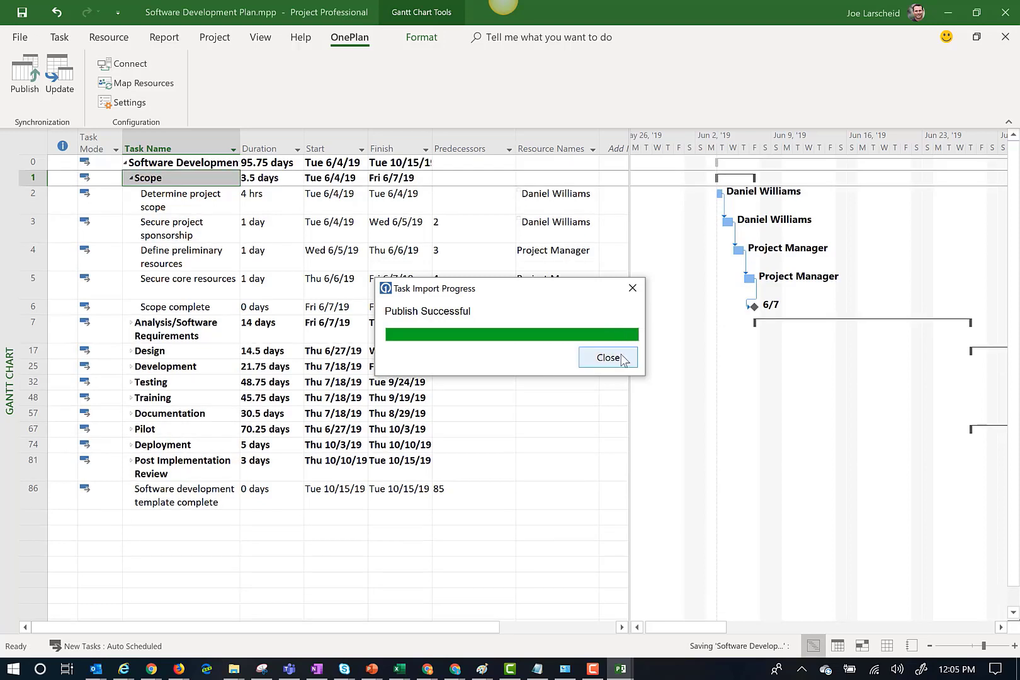
left_click(608, 358)
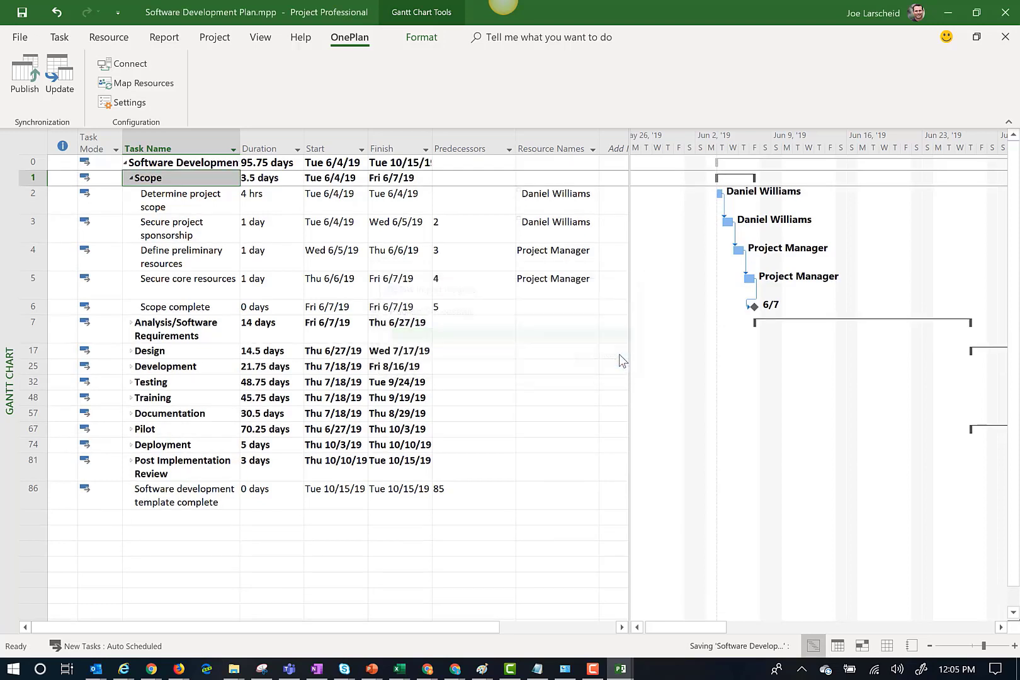
- Minimize Project and expand Scope and Analysis/Software Requirements in OnePlan's schedule
left_click(948, 11)
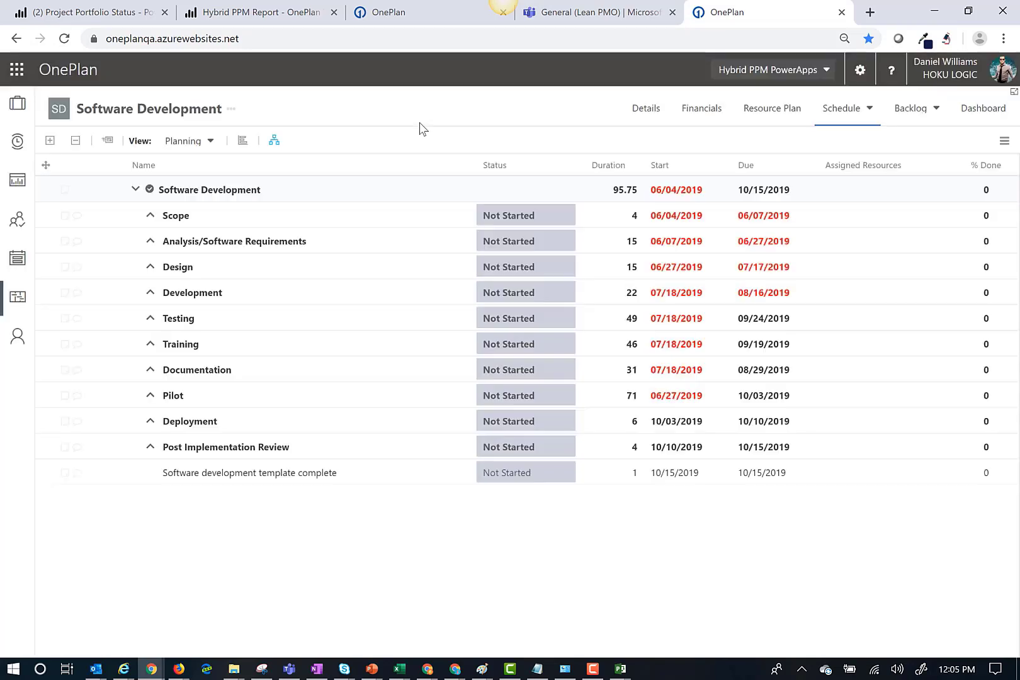
left_click(150, 216)
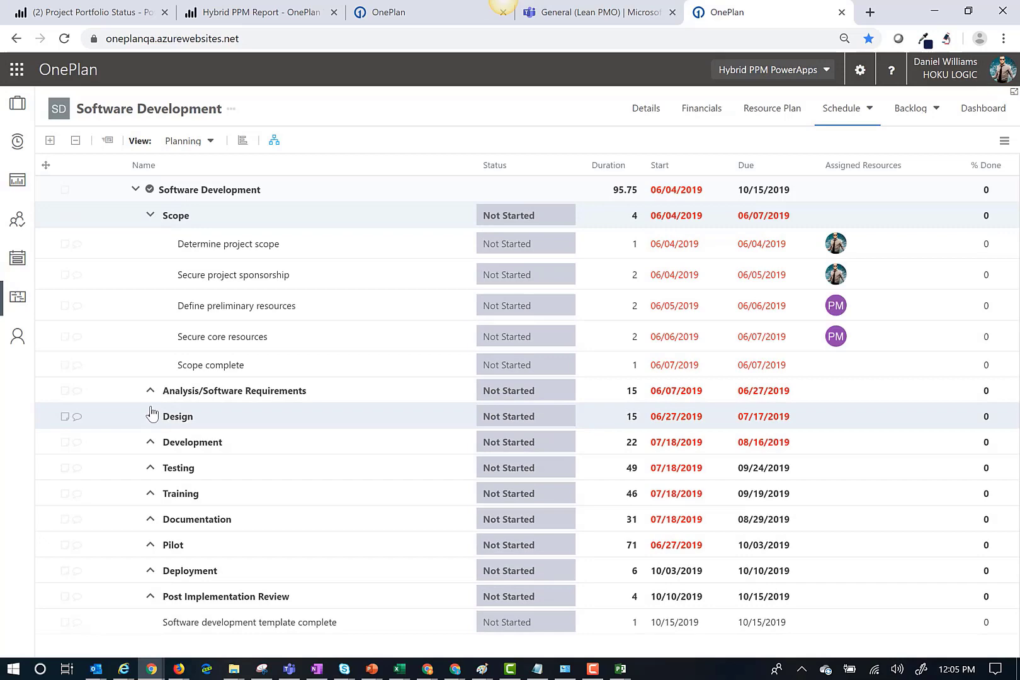
left_click(150, 391)
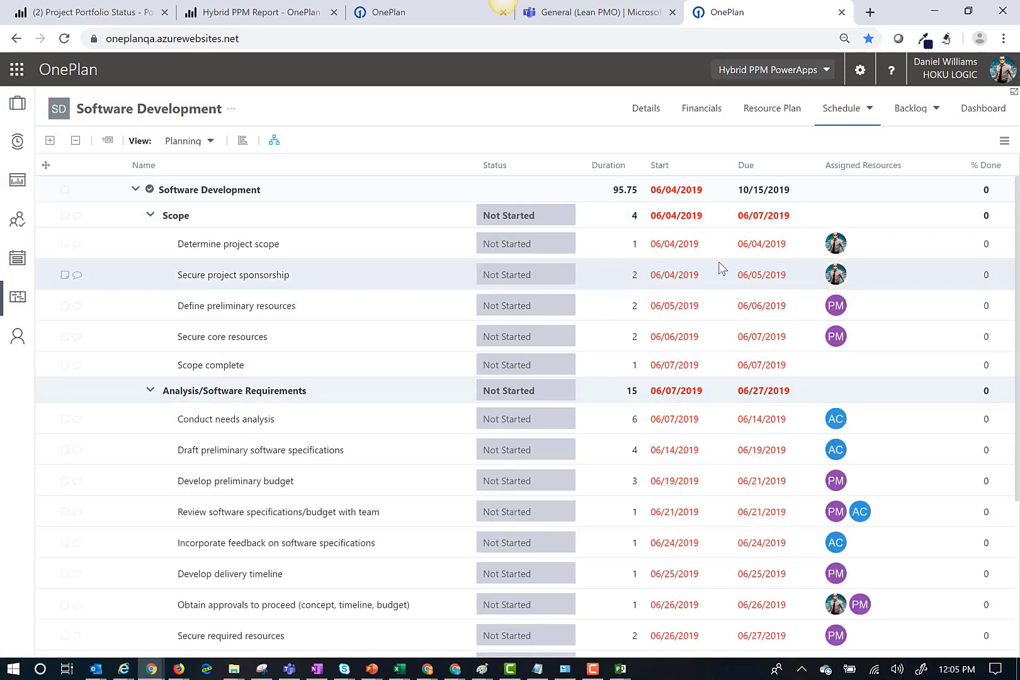
- Show the Gantt chart, switch the view to Cost, then change to the resource Scheduler
left_click(1005, 140)
mouse_move(956, 189)
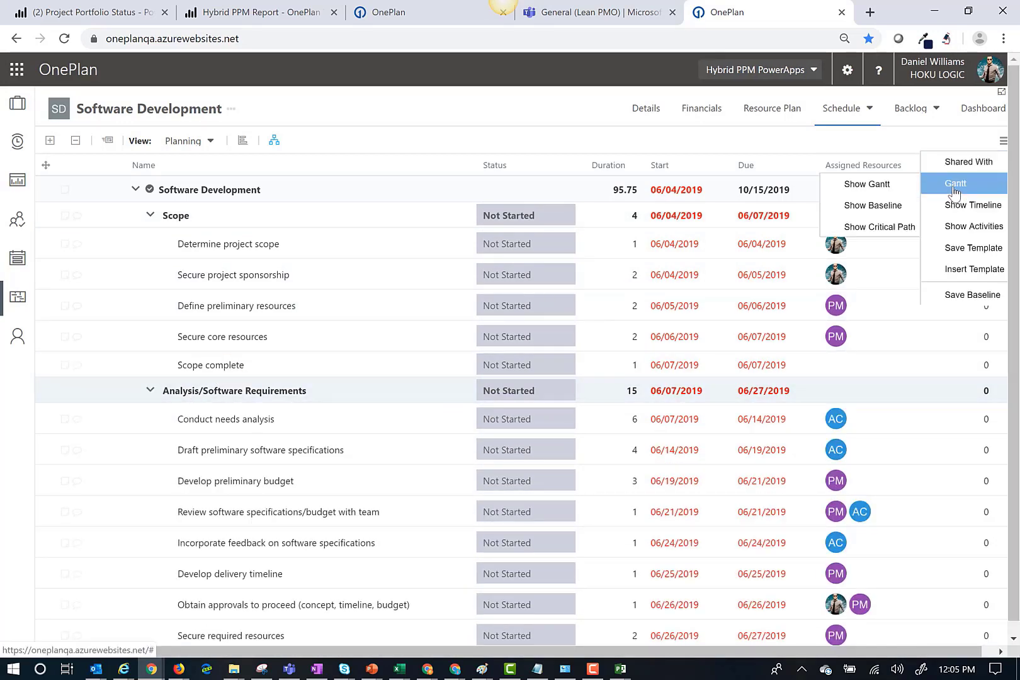
left_click(867, 185)
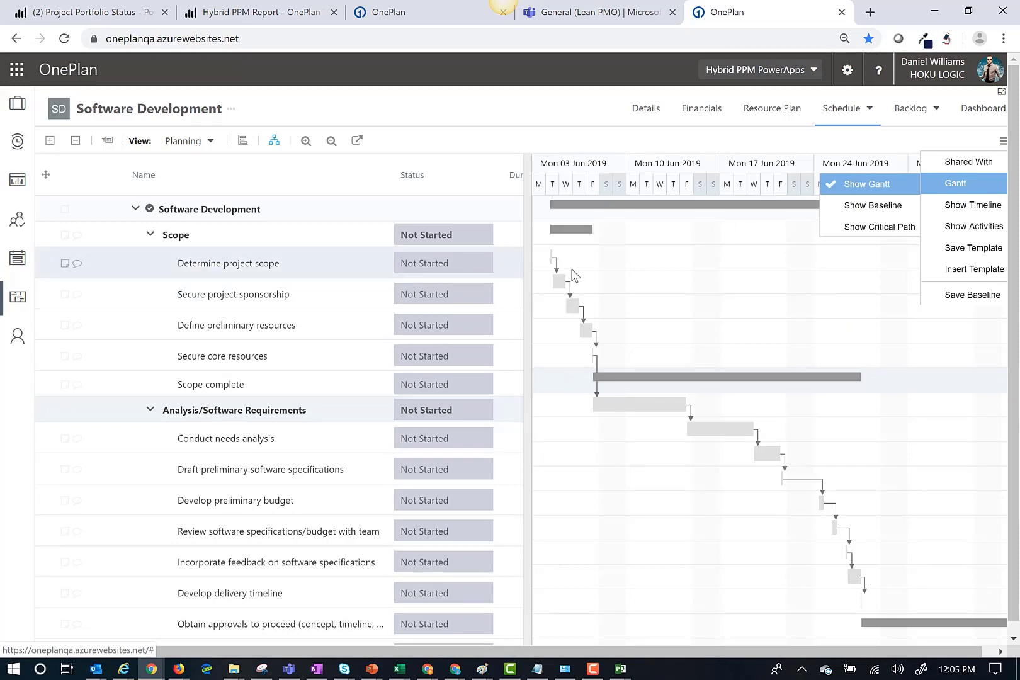
left_click(189, 140)
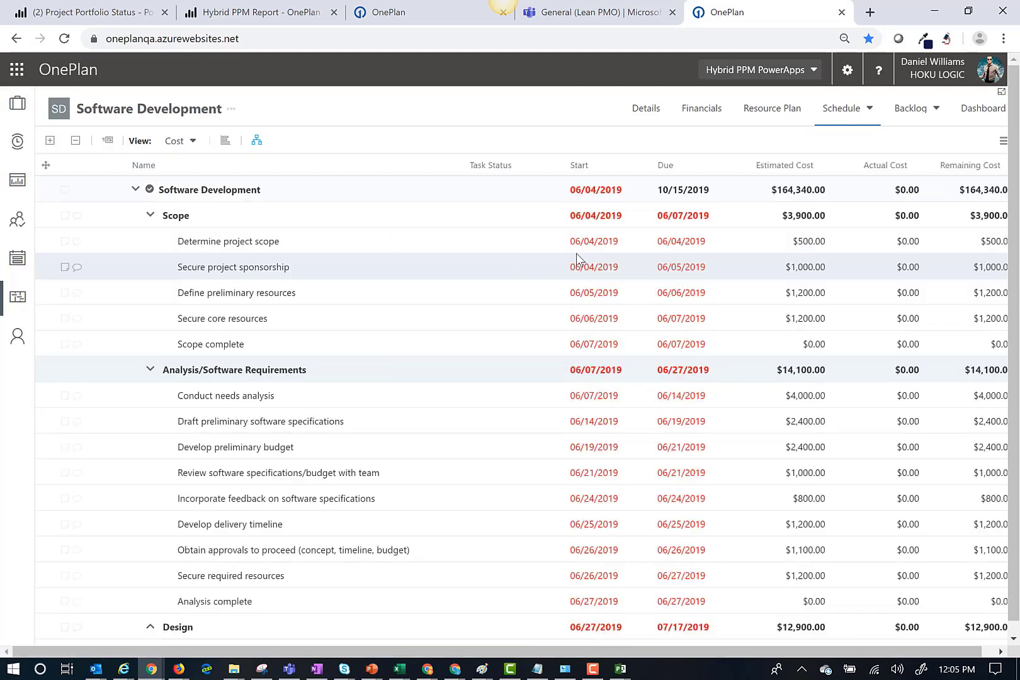
left_click(871, 119)
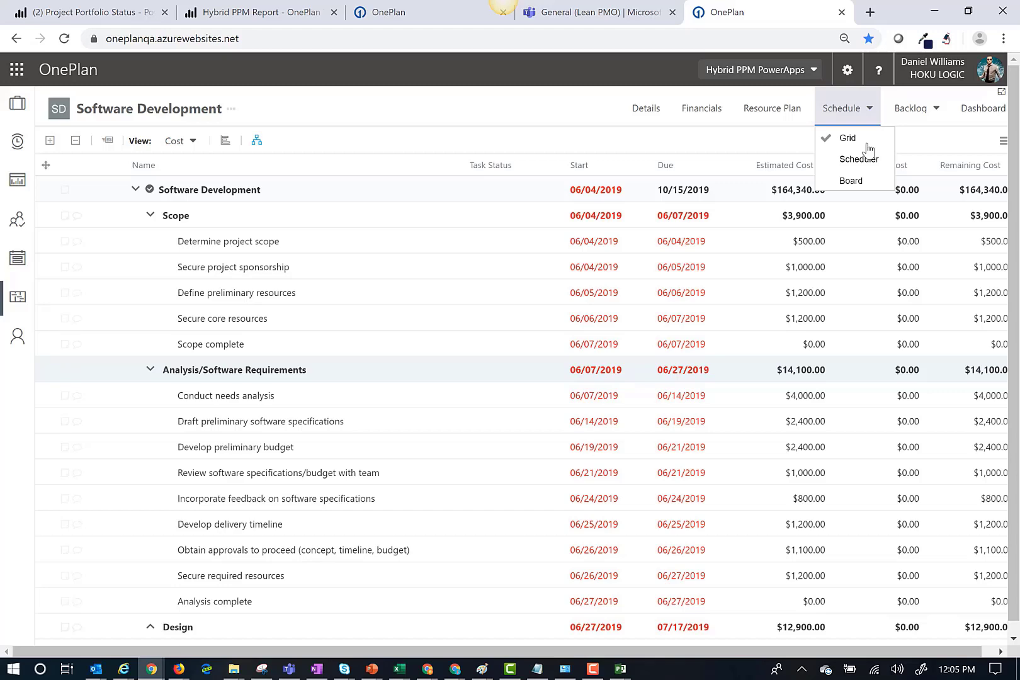
left_click(865, 159)
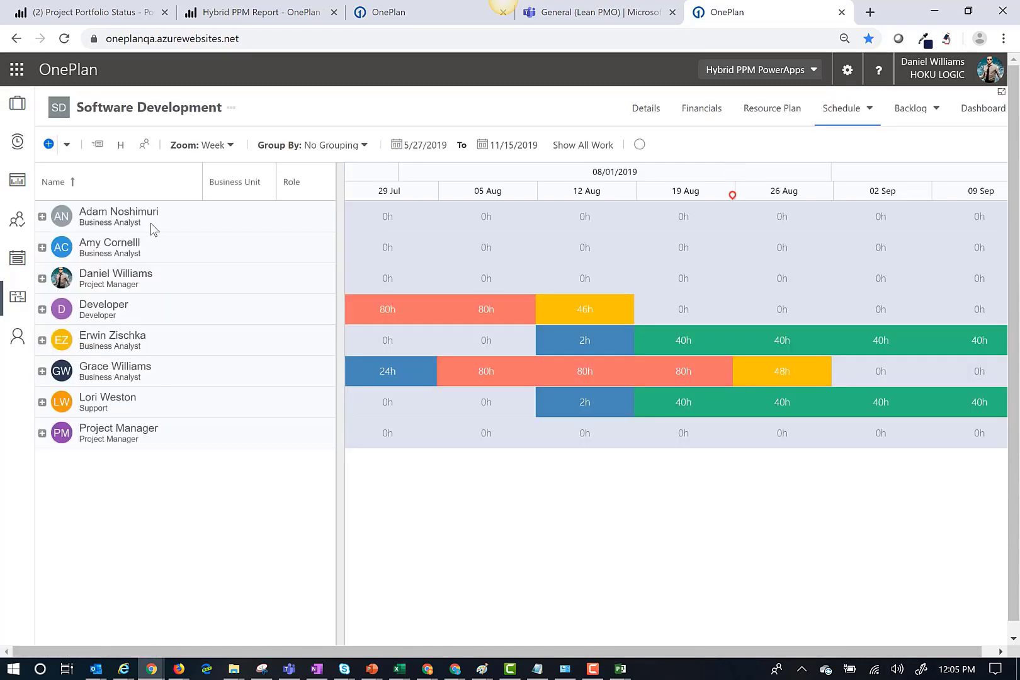
- Expand the Developer row, switch totals from monthly to weekly, and show all work
left_click(42, 310)
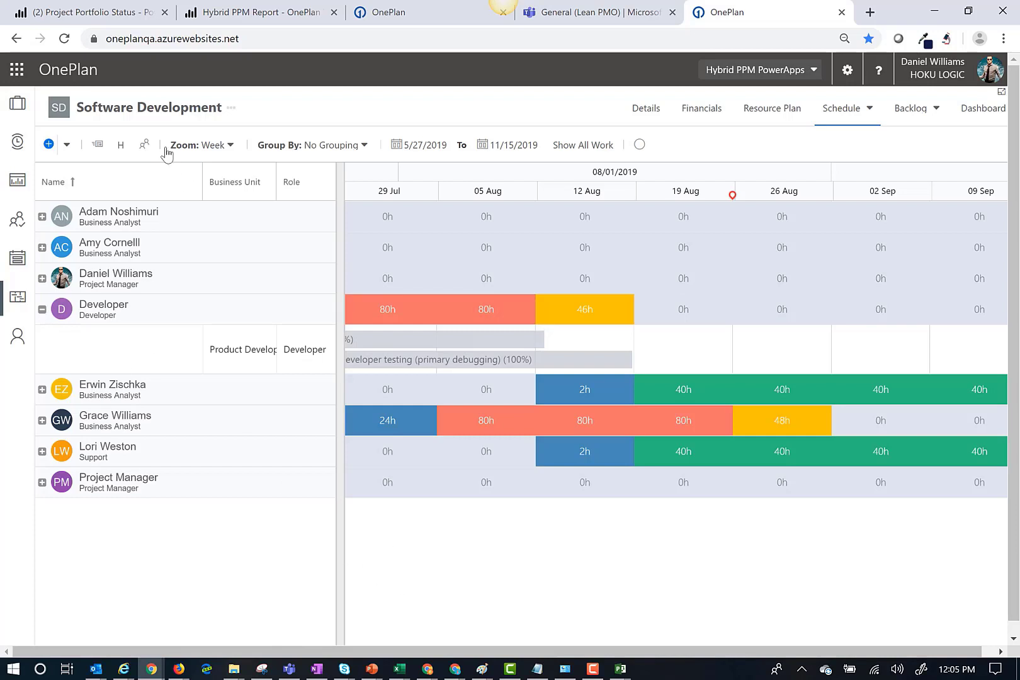
left_click(192, 150)
left_click(202, 208)
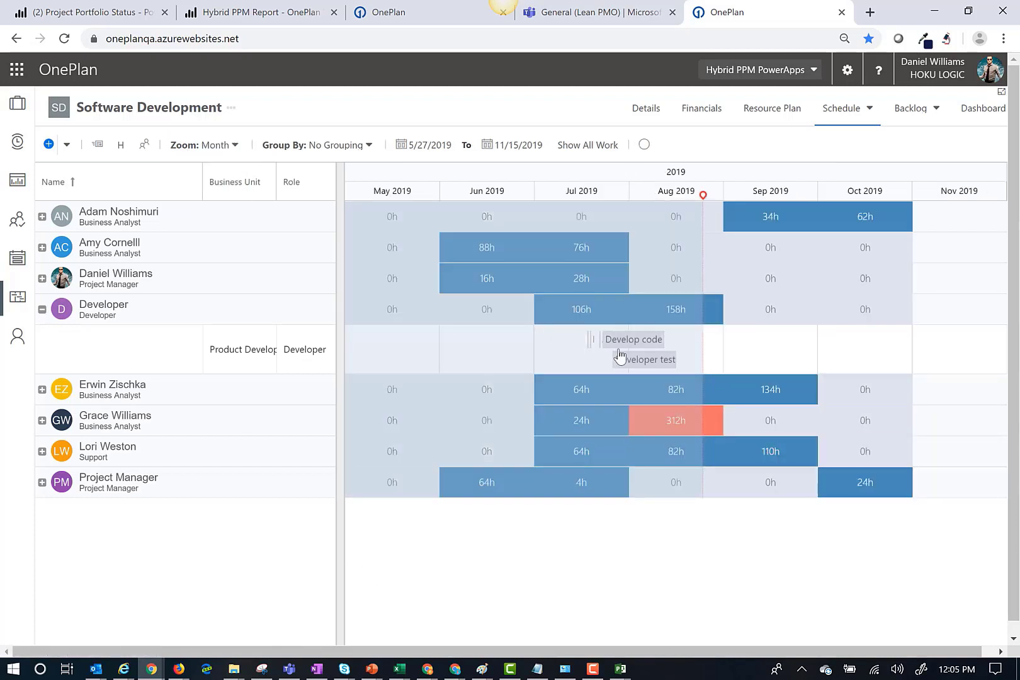
left_click(209, 144)
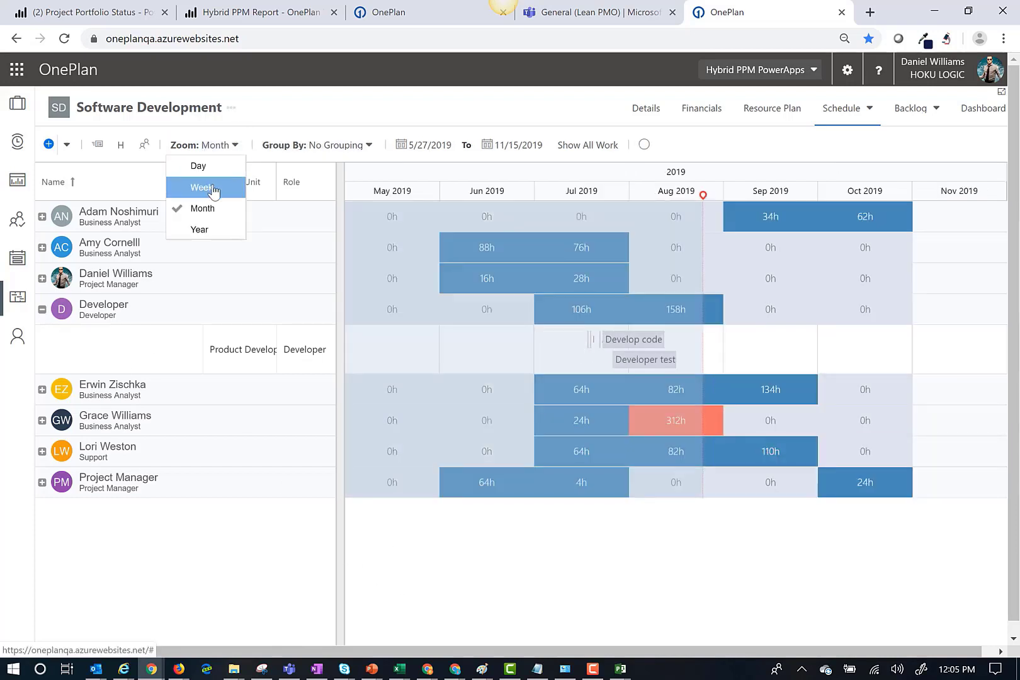
left_click(201, 187)
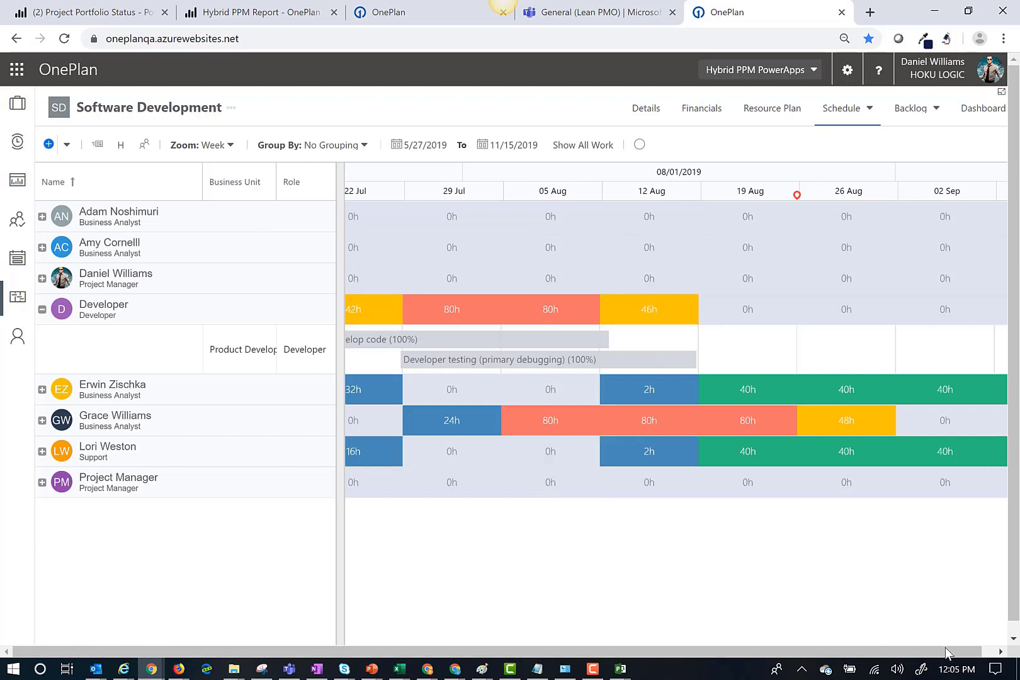
left_click(588, 147)
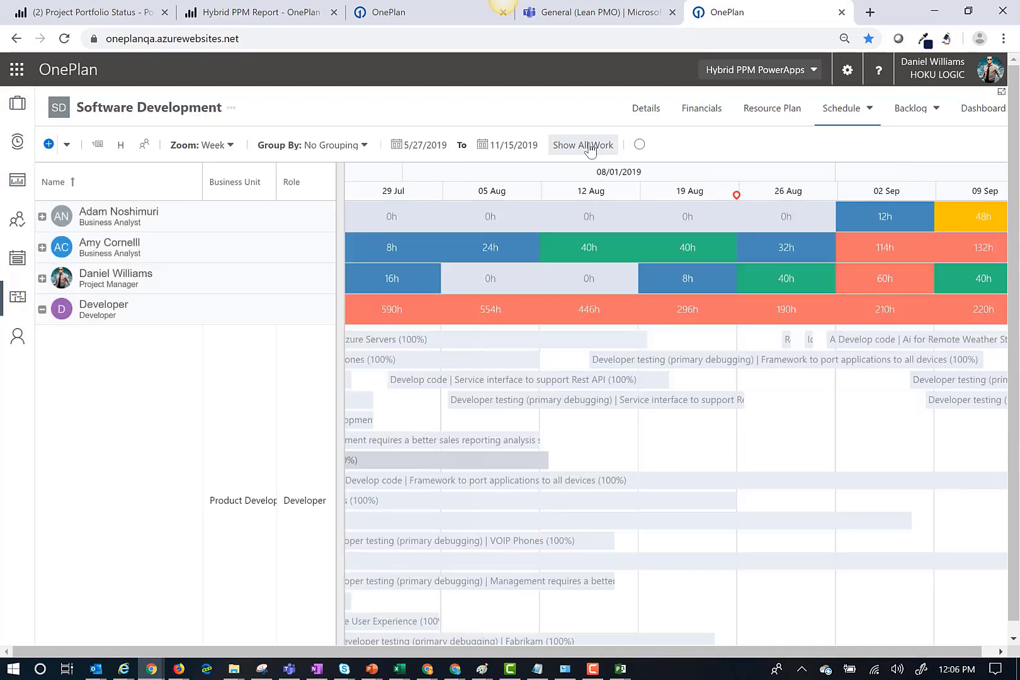
mouse_move(612, 360)
left_click(41, 309)
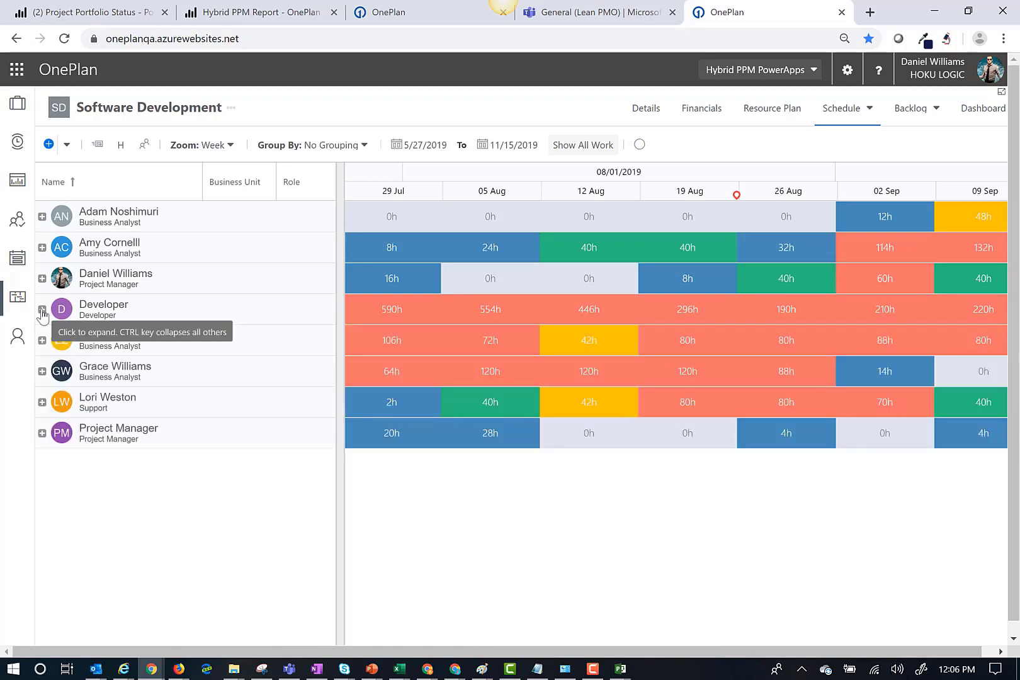
left_click(43, 372)
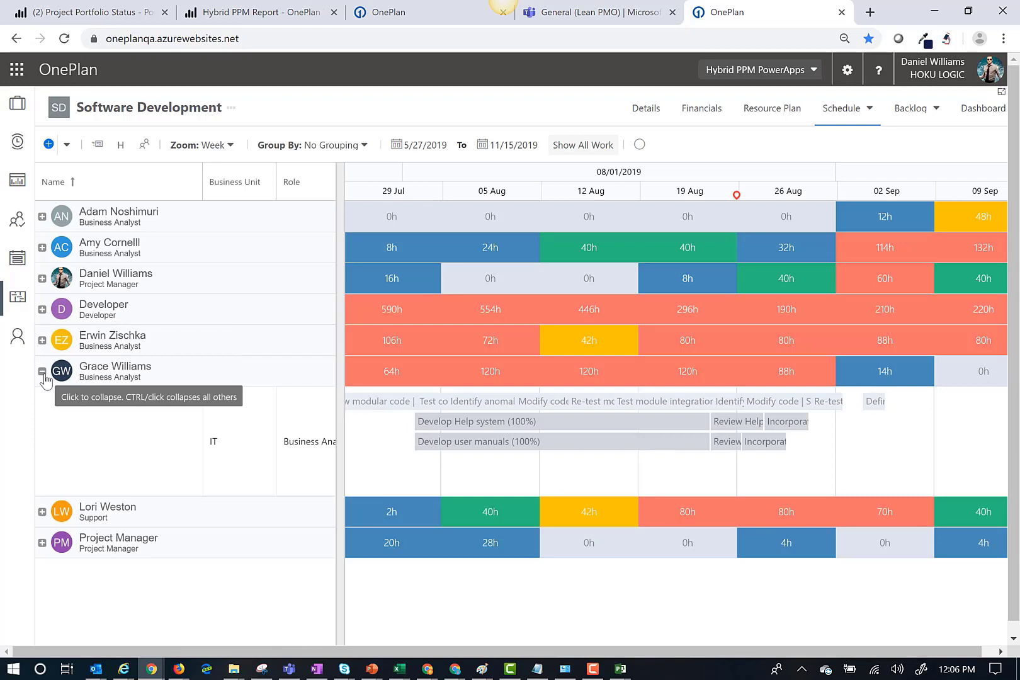
left_click(43, 373)
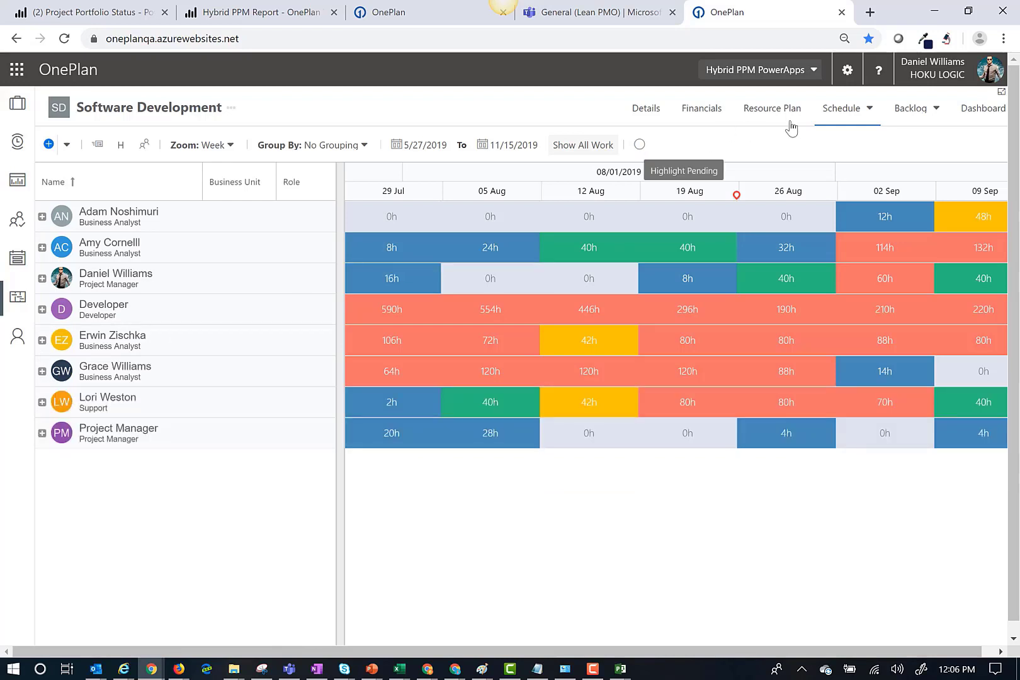
left_click(847, 112)
- Switch the schedule to Board view, back to the task Grid, and expand the Scope phase
left_click(844, 179)
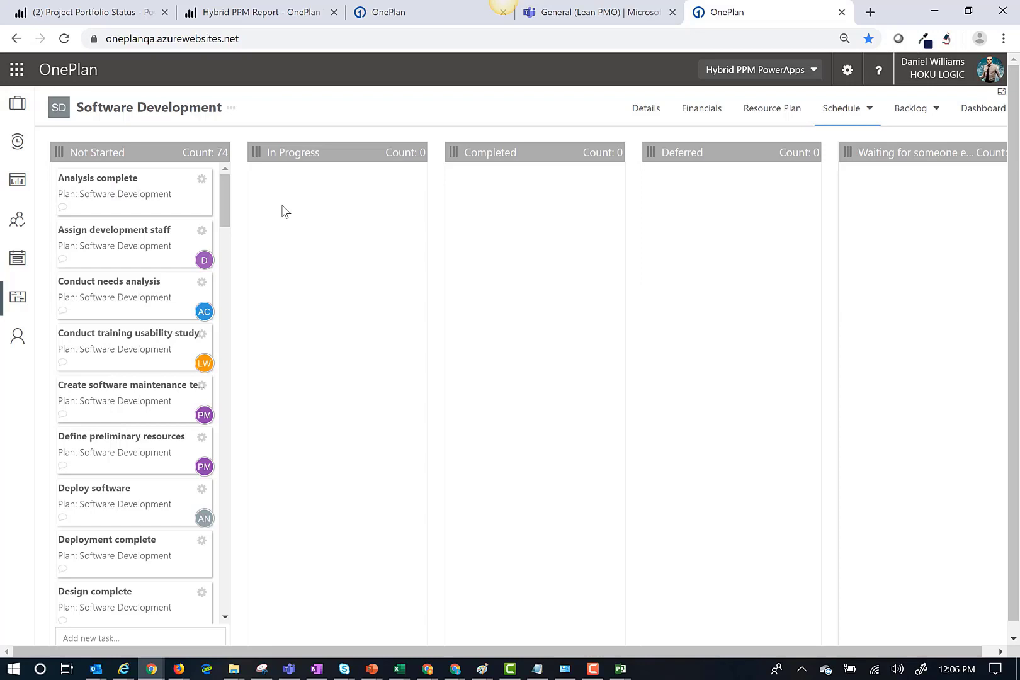
left_click(866, 109)
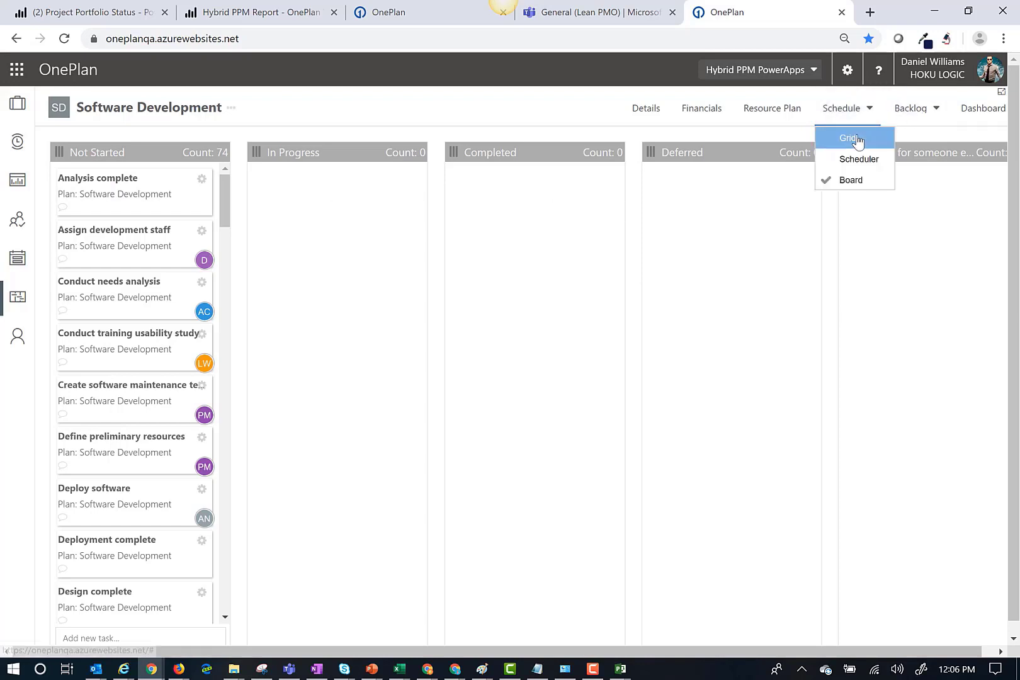
left_click(858, 141)
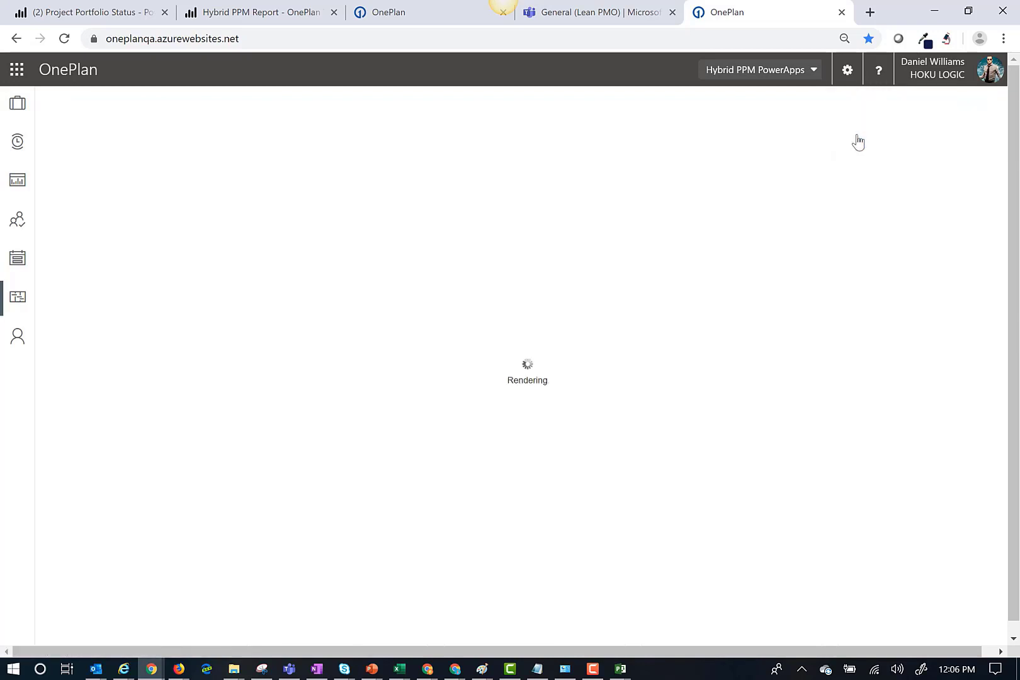
left_click(150, 216)
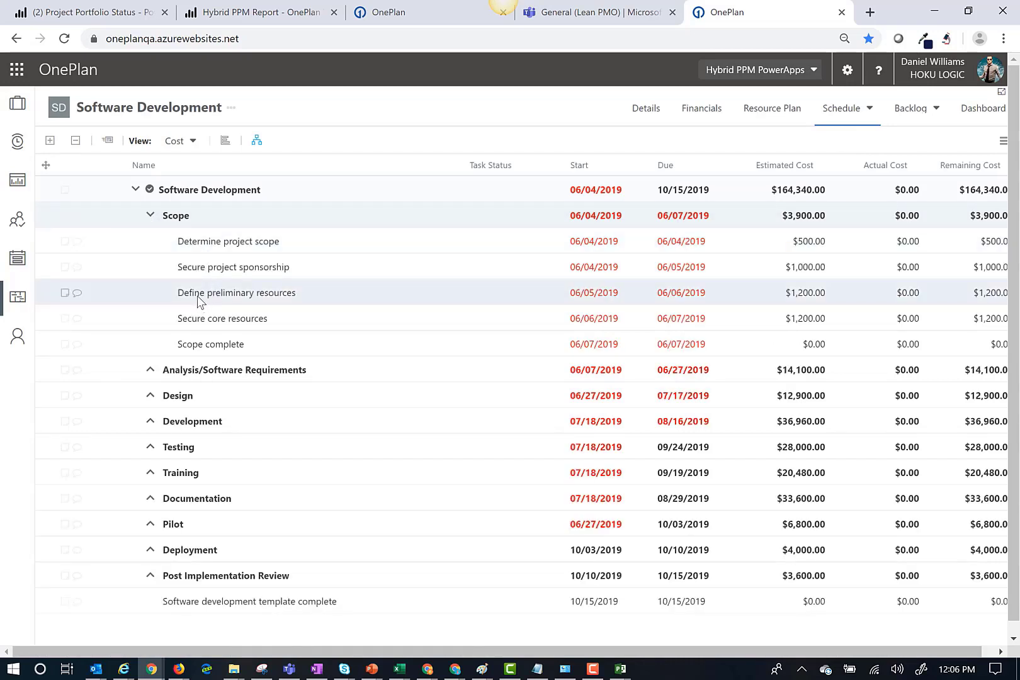
- Show the activities board for the Secure core resources task
left_click(1004, 140)
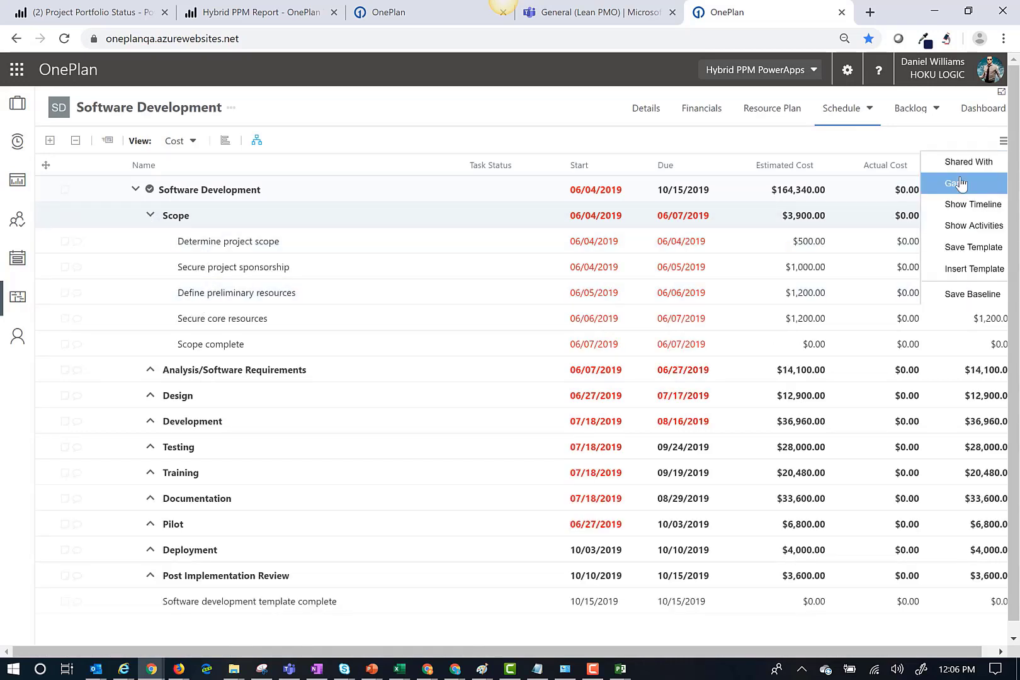
left_click(966, 228)
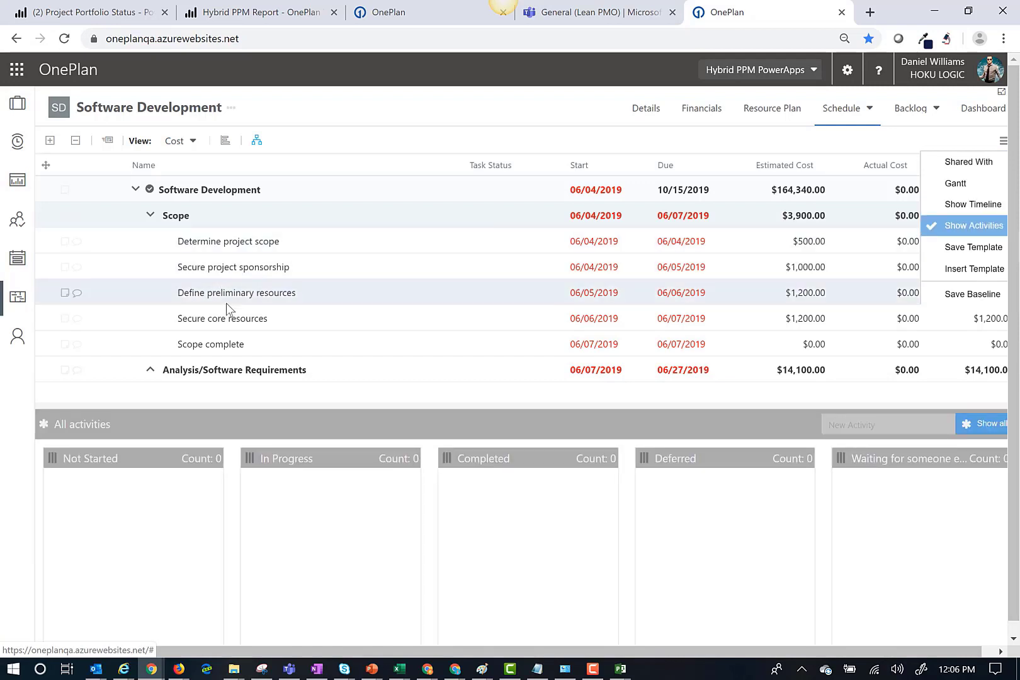
left_click(277, 315)
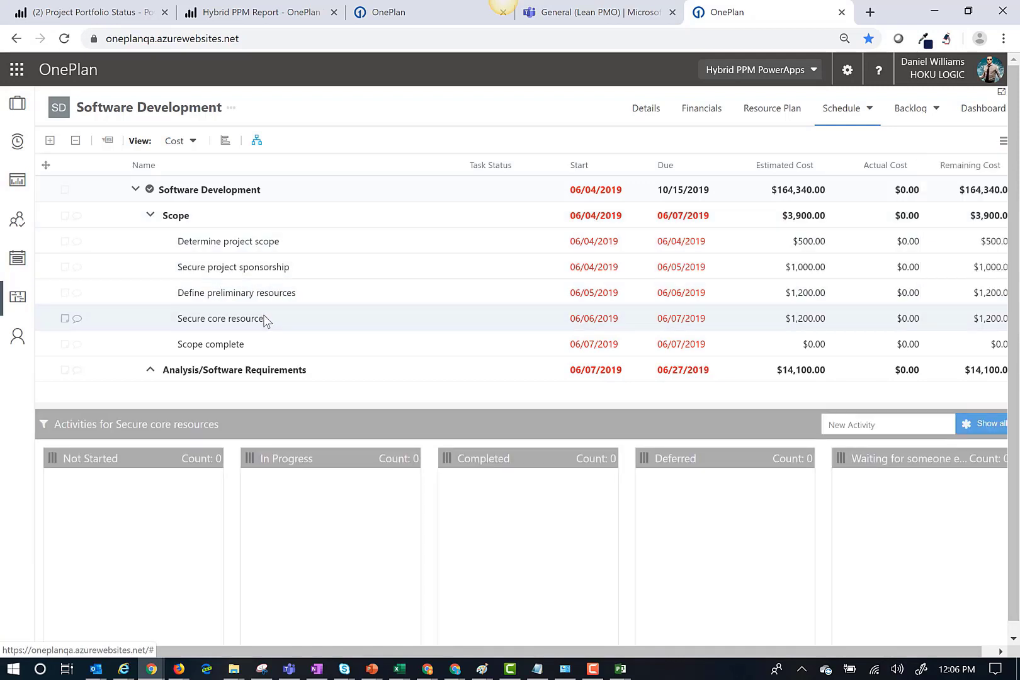
- Add activities Identify Team, Interview Team and Get Contracts Signed; move Get Contracts Signed to In Progress, Identify Team to Completed
left_click(844, 424)
type("Identify")
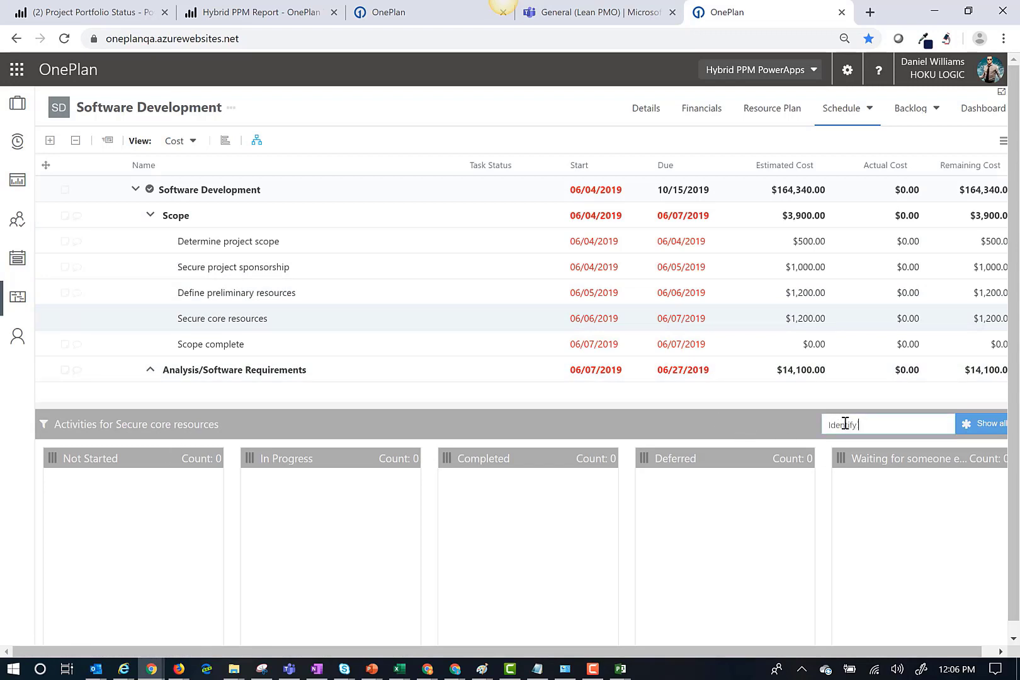
type(" Team")
key("Return")
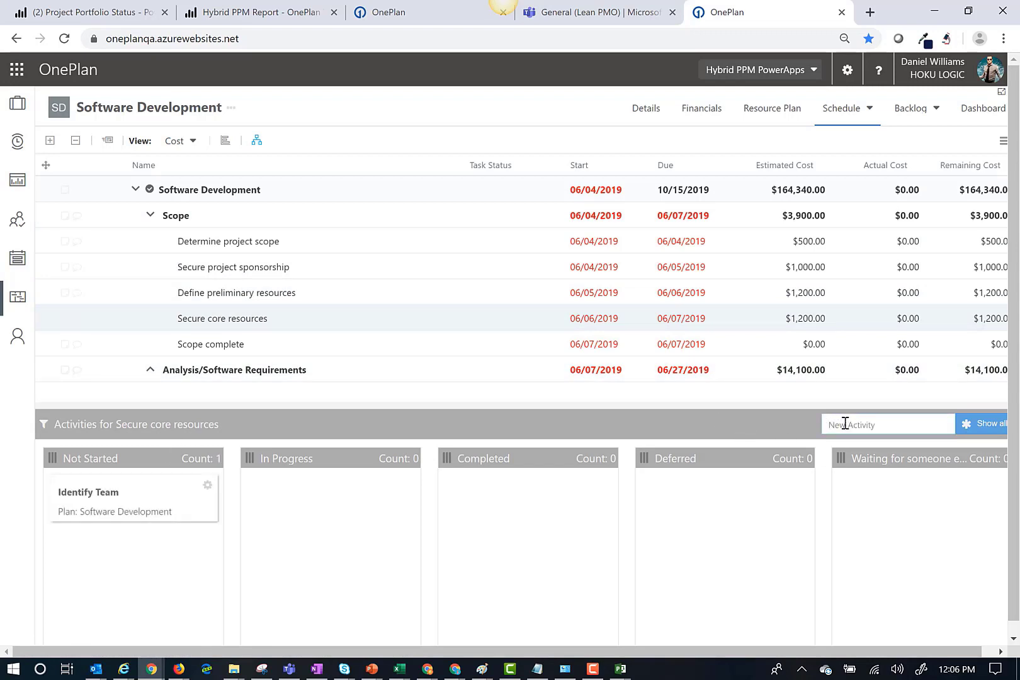
type("G")
key("BackSpace")
type("Interview Team")
key("Return")
type("Get")
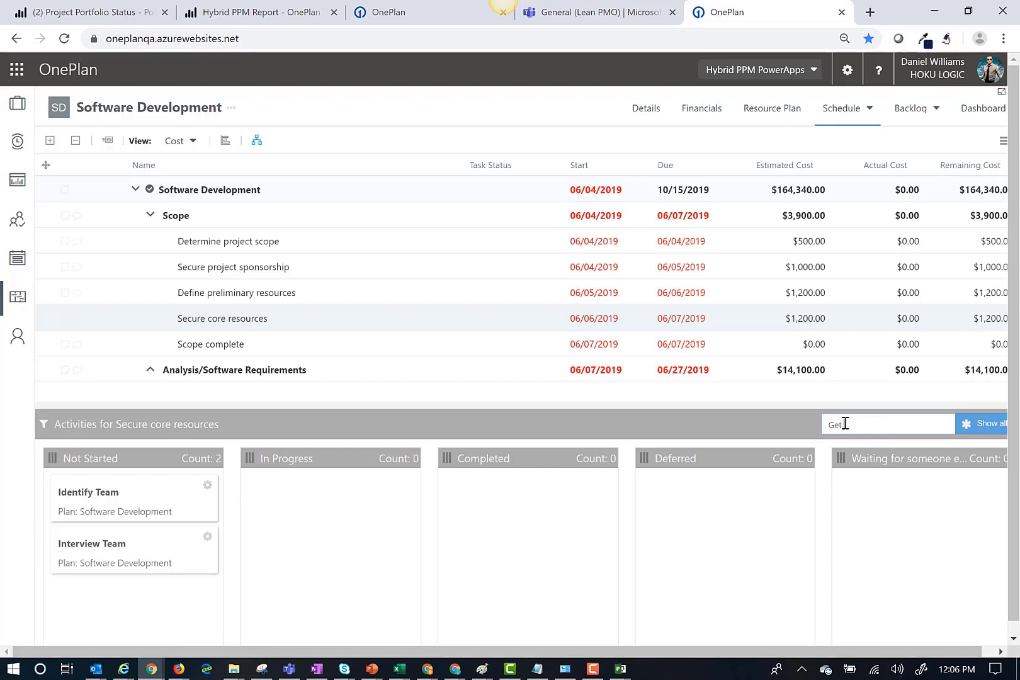
type(" Contracts Signed")
key("Return")
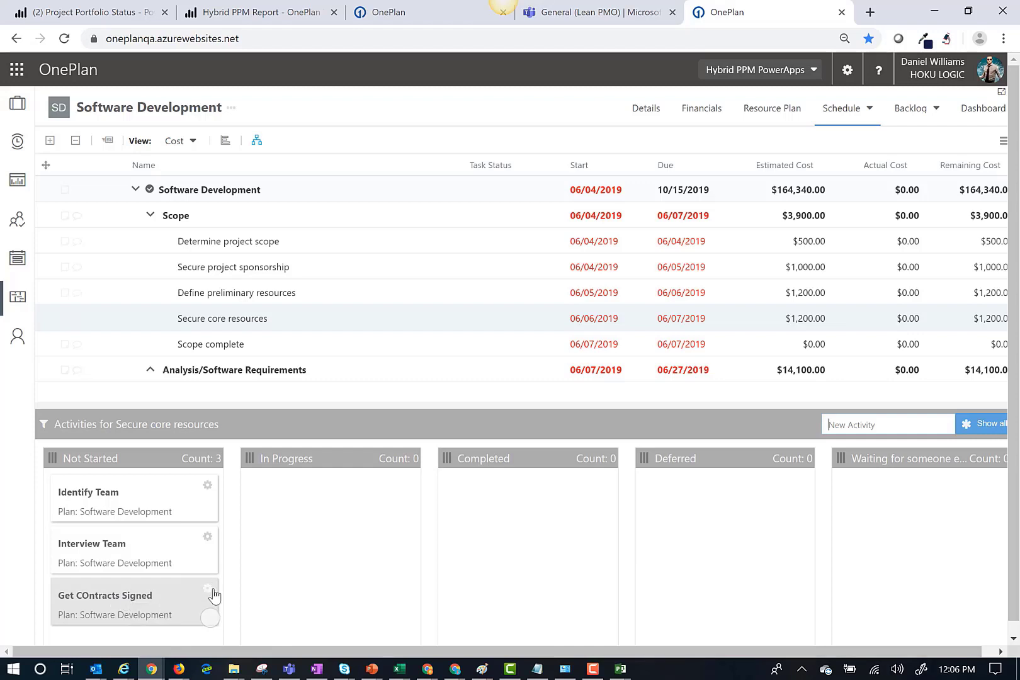
left_click_drag(244, 490, 323, 480)
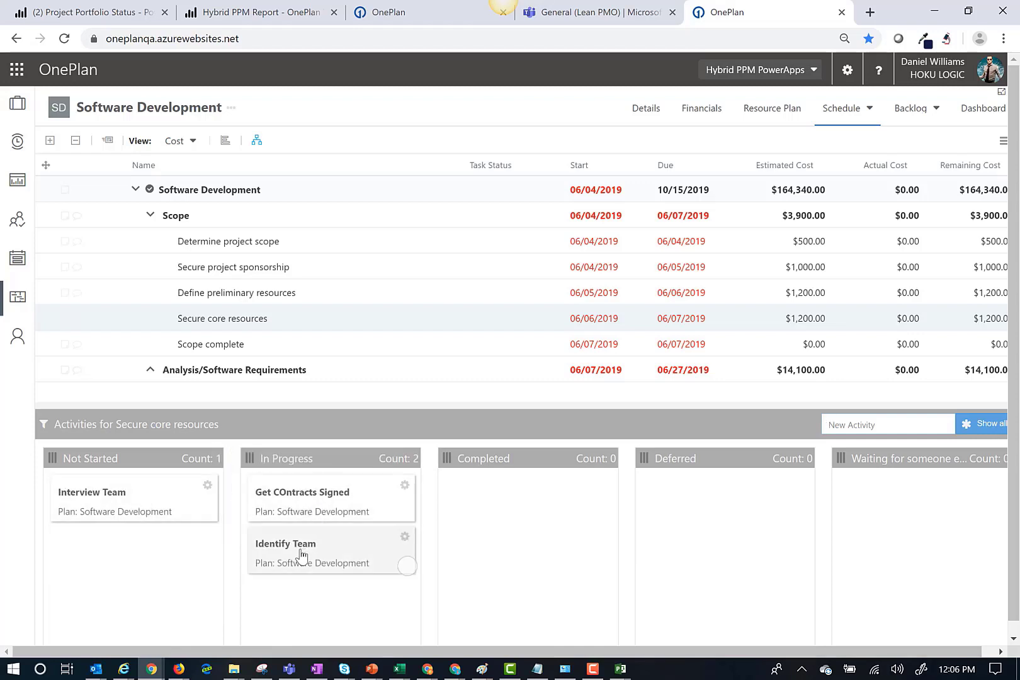
left_click_drag(303, 555, 531, 531)
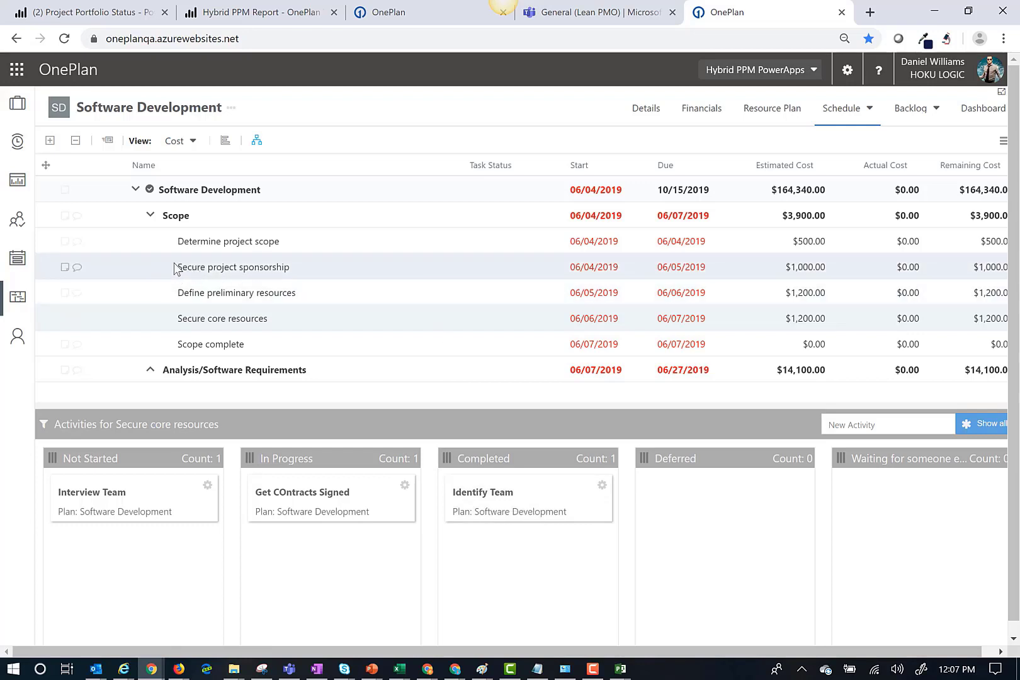
- Post the comment 'Who is the executive sponsor for this project' on Secure project sponsorship
left_click(77, 269)
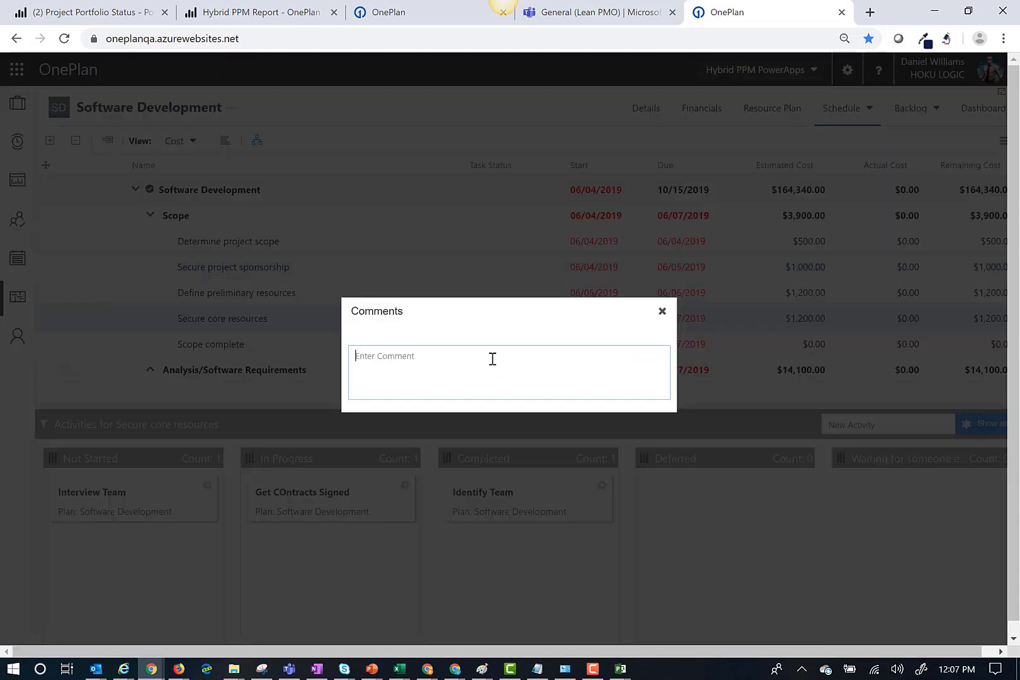
type("WHo ")
type("is the")
type("e executive sponsor f")
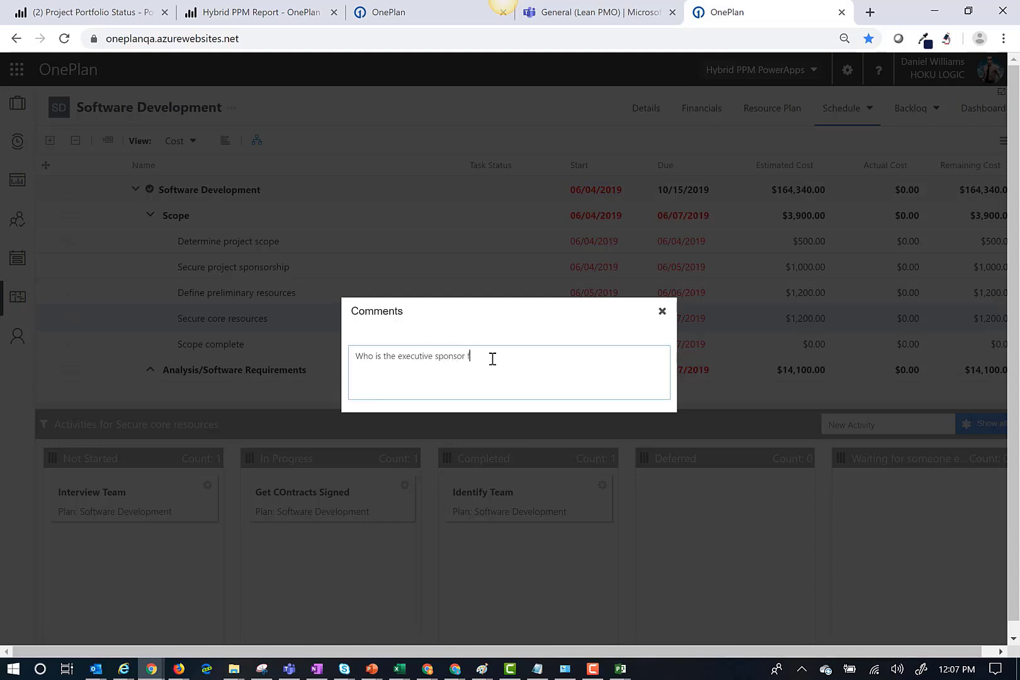
type("or the project")
key("Return")
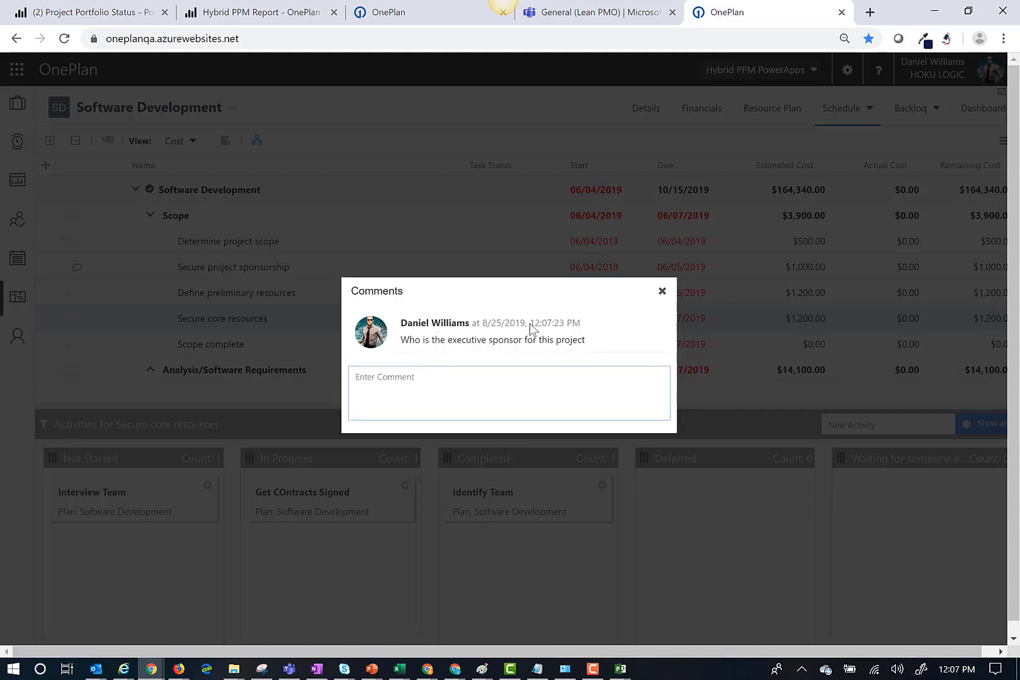
left_click(662, 291)
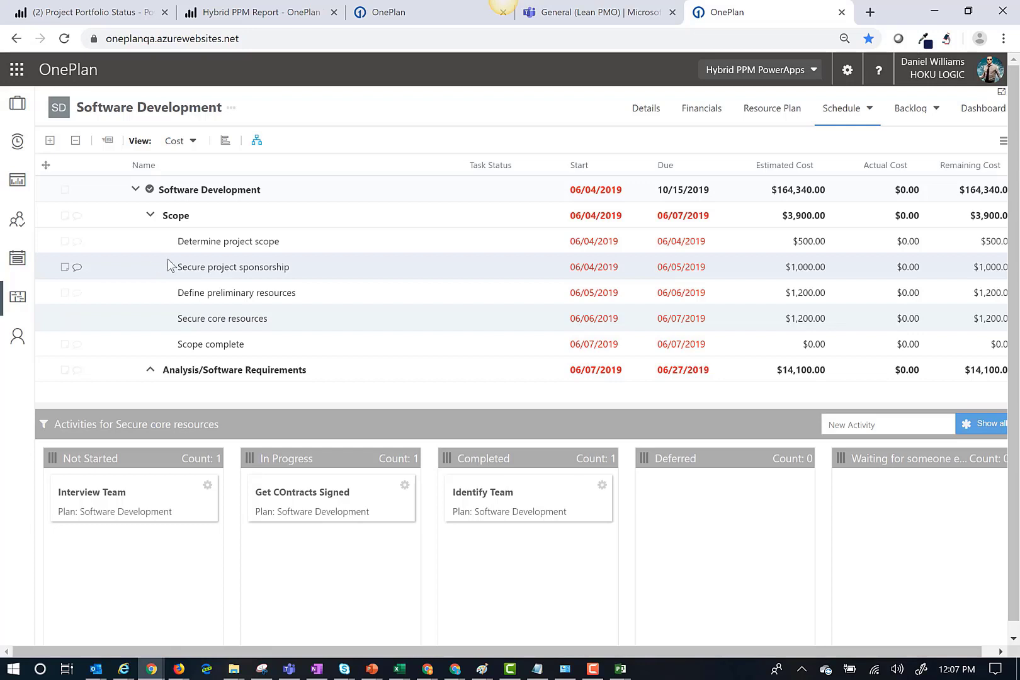
- Import the project's Resource Plan from the resource schedule, confirming the overwrite
left_click(774, 121)
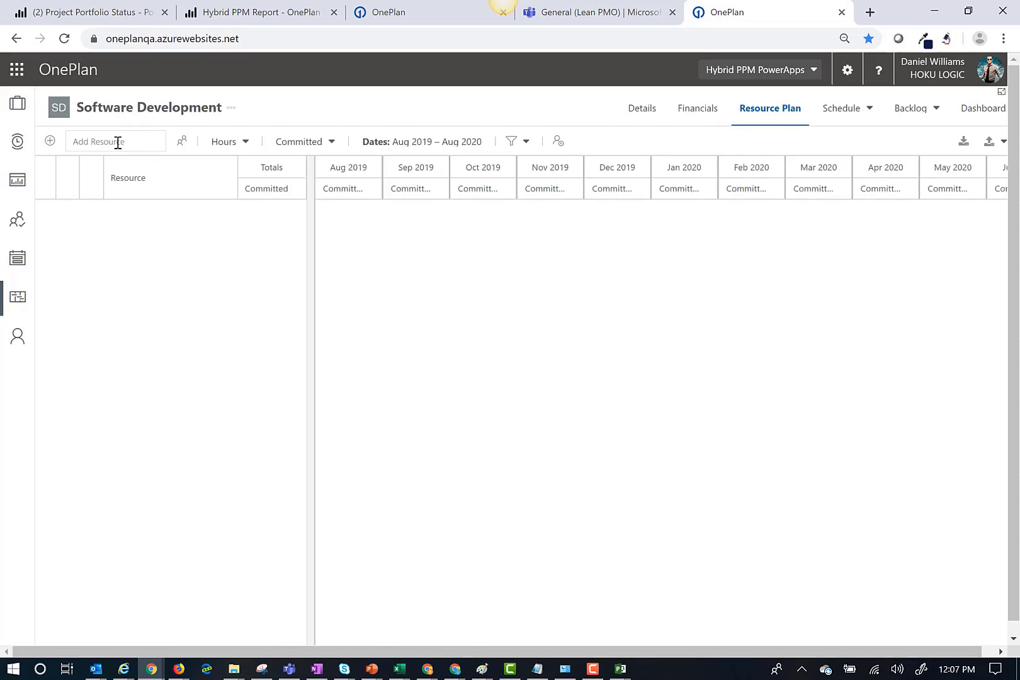
left_click(963, 141)
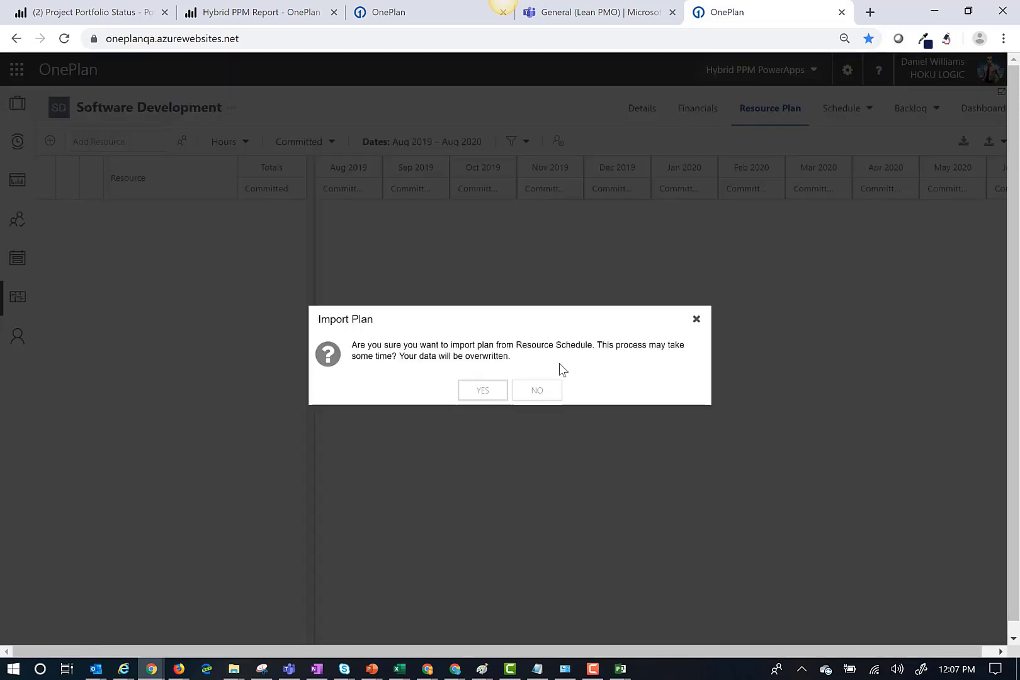
left_click(492, 392)
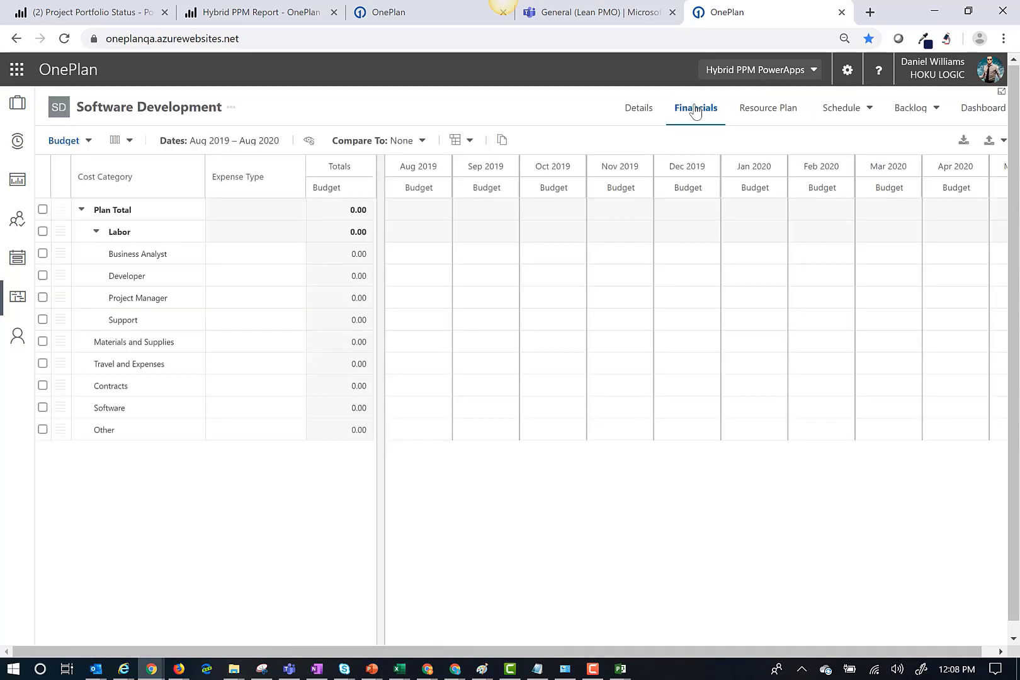
- Import costs into the Software Development budget grid
left_click(486, 260)
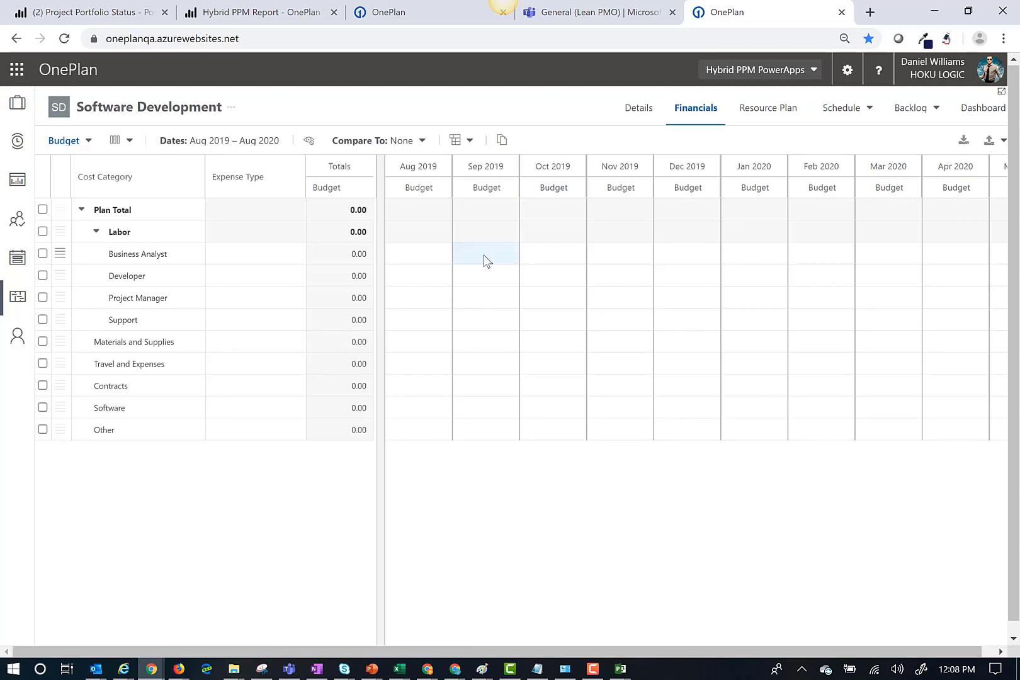
left_click(967, 140)
left_click(494, 392)
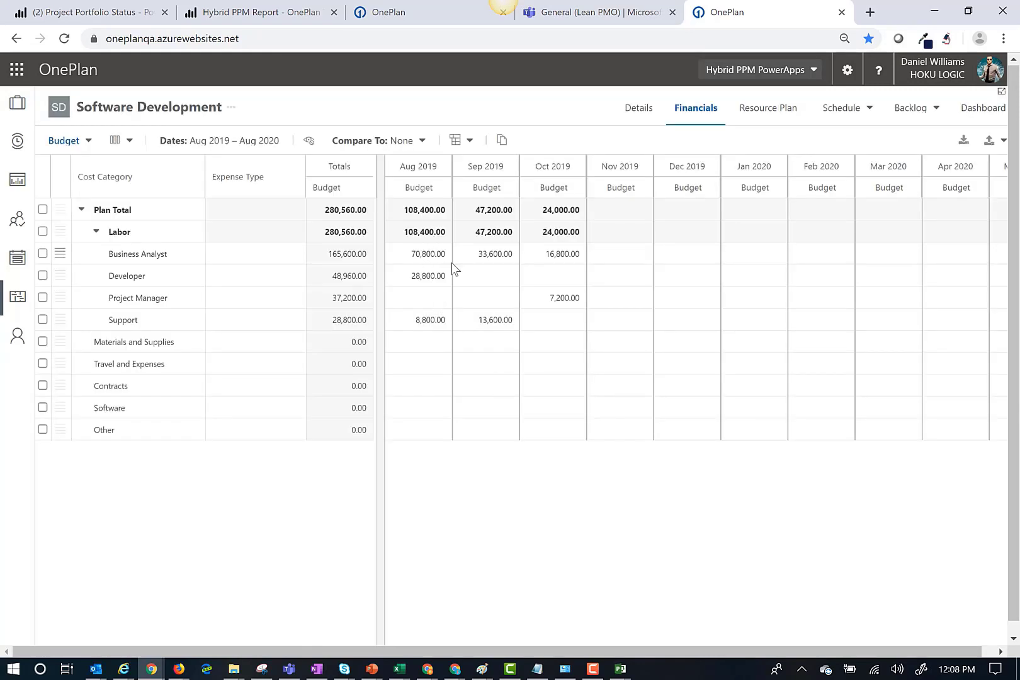
- Enter 2,500 Travel and Expenses for each of Aug, Sep and Oct 2019
left_click(428, 348)
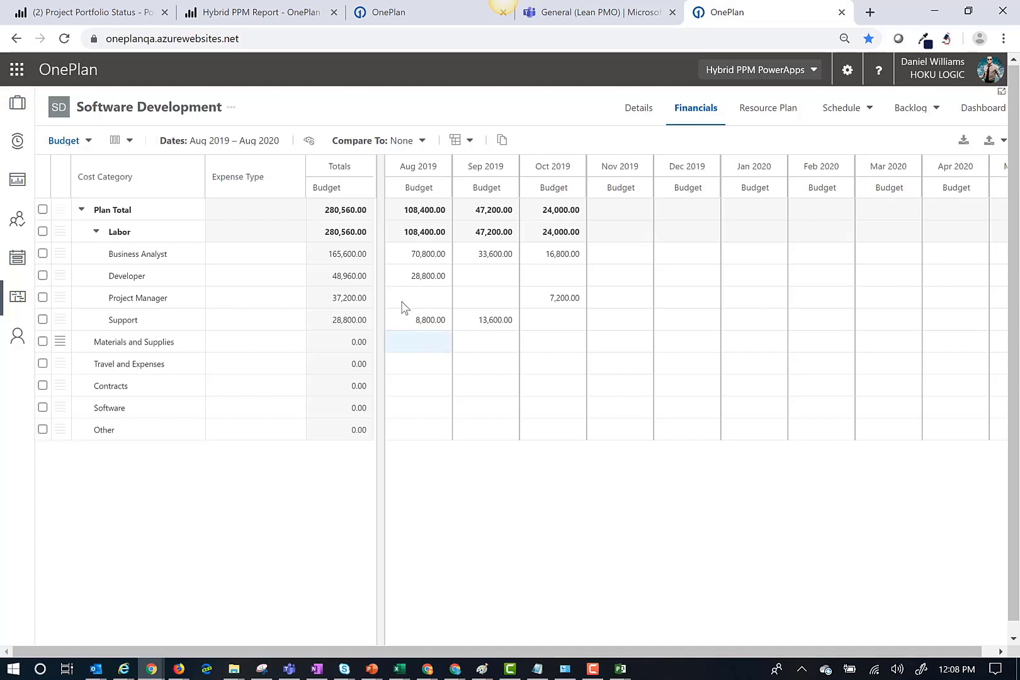
left_click(426, 370)
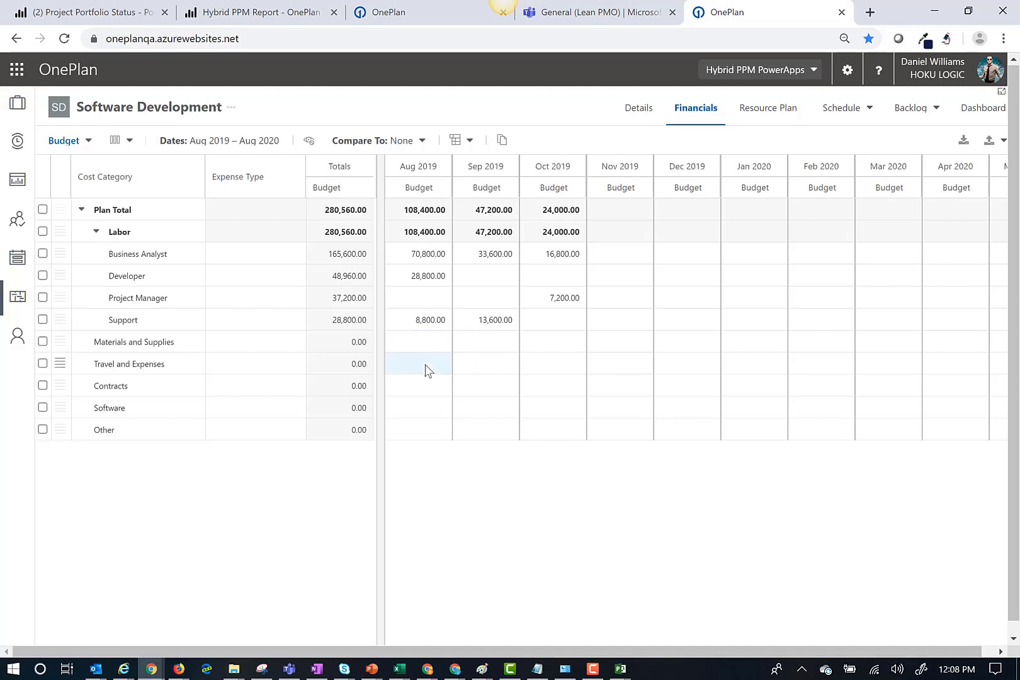
type("2,500")
left_click(490, 368)
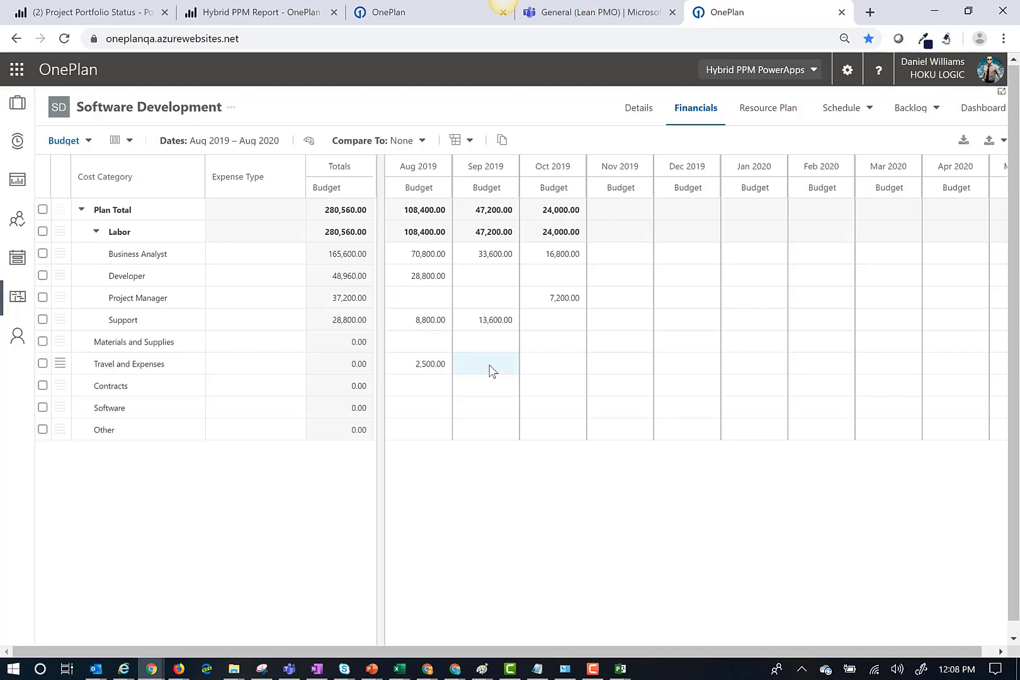
type("2500")
left_click(565, 369)
type("2,5")
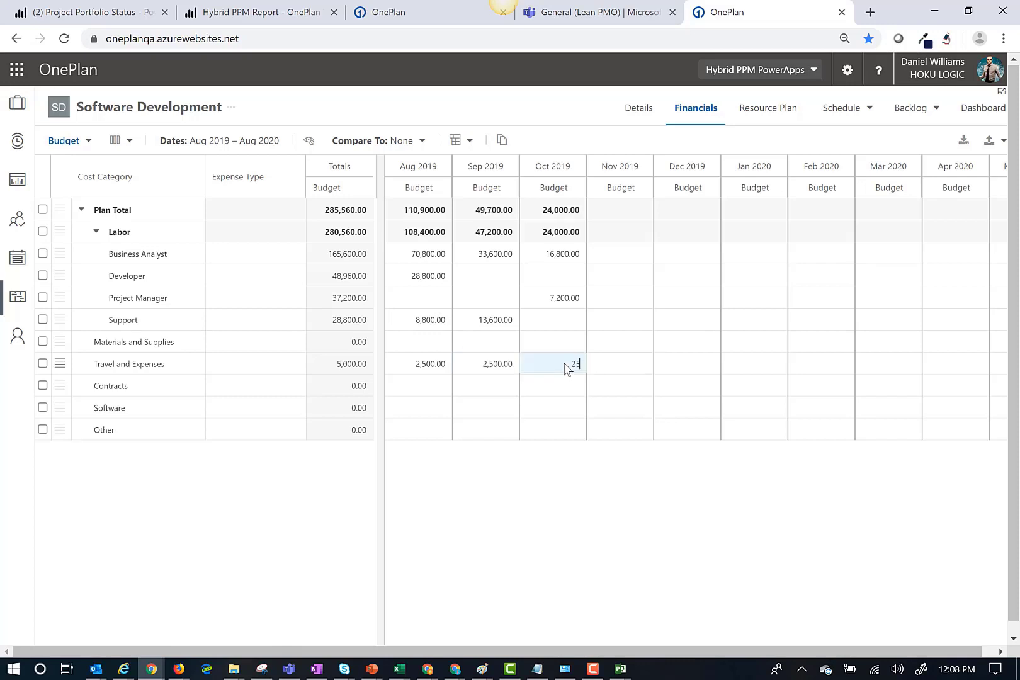
type("00")
left_click(540, 394)
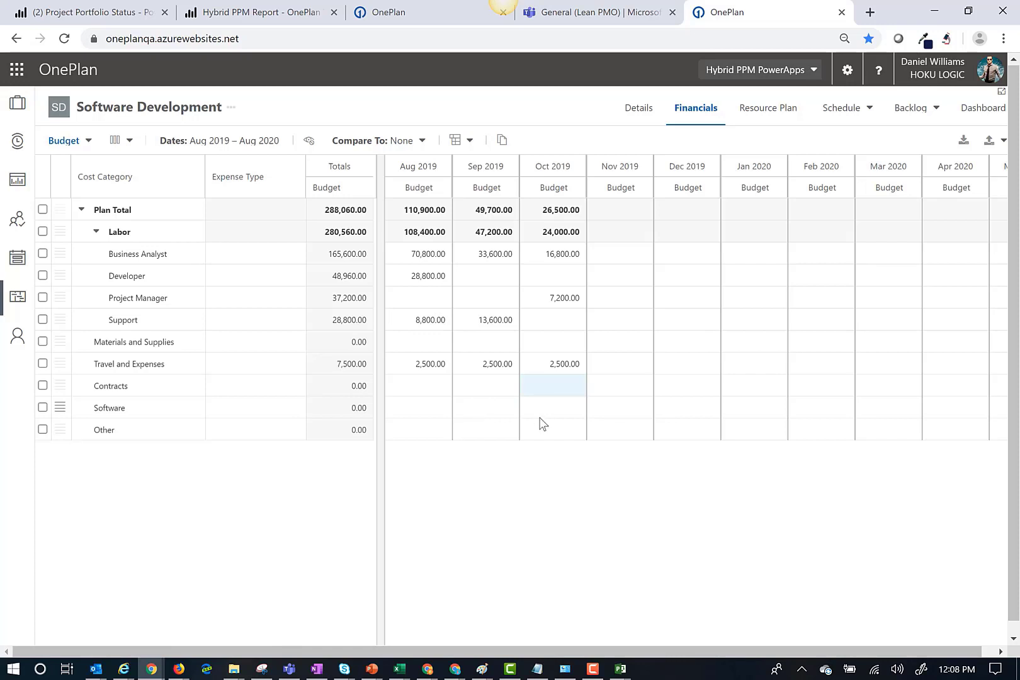
- Enter a 25,000 Software budget for Sep 2019
left_click(496, 411)
type("25000")
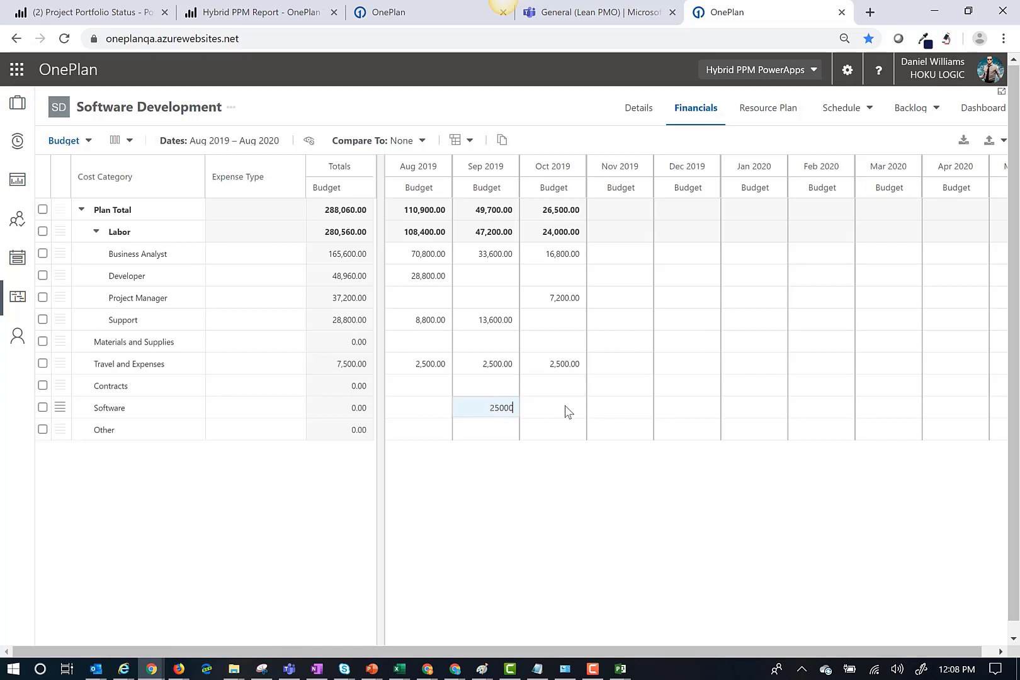
left_click(565, 411)
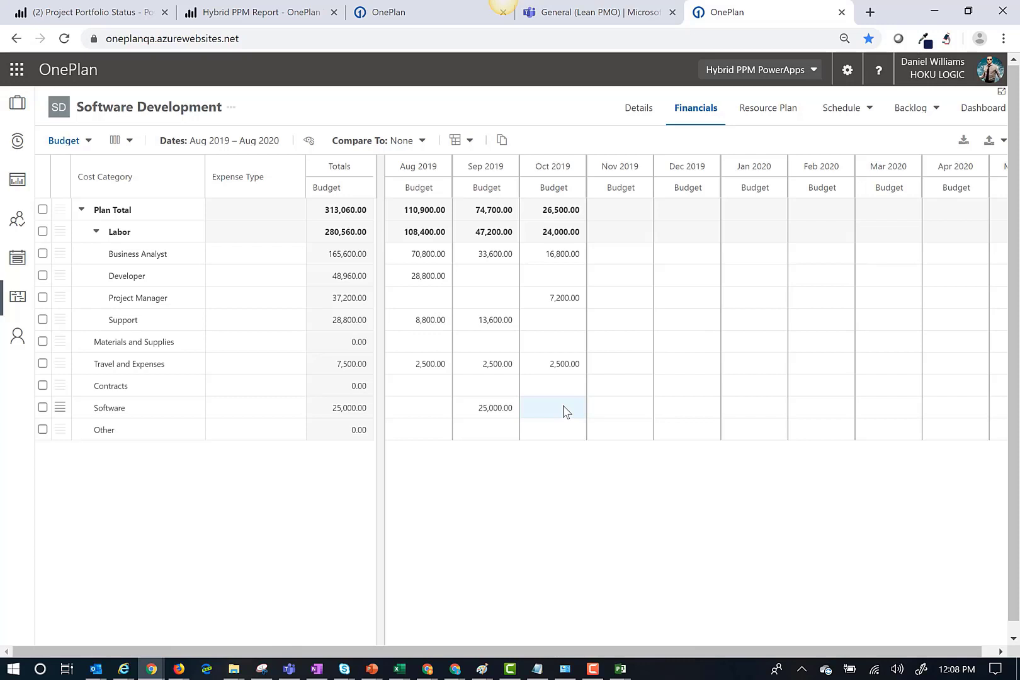
- In My Portfolio, group projects by Portfolio, widen the grid, and switch to the Financial Summary view
left_click(19, 183)
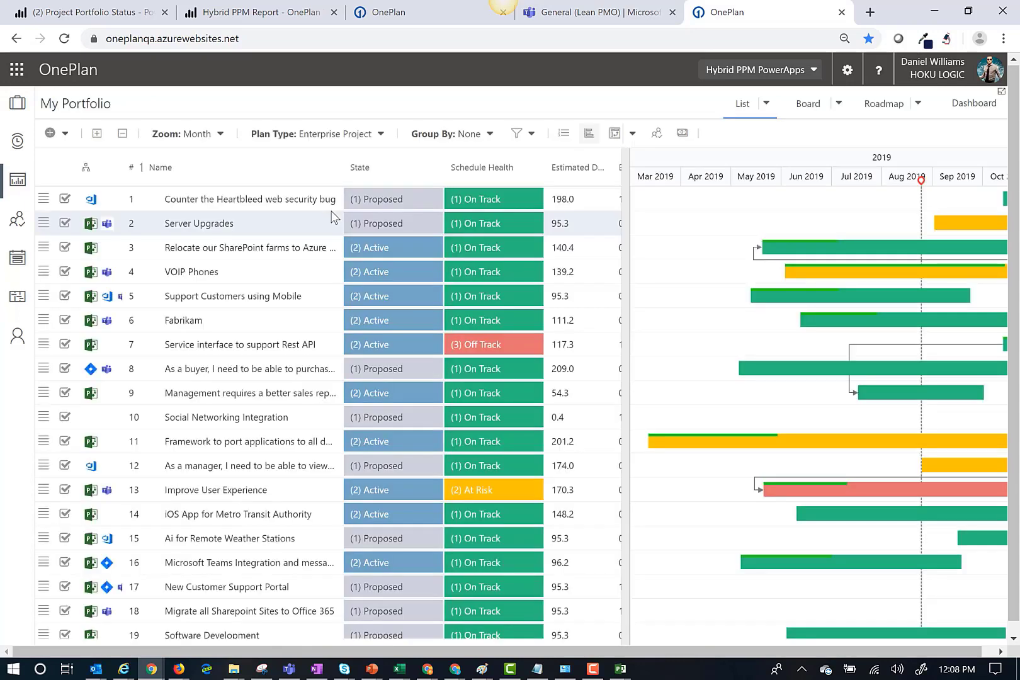
scroll(302, 382, "down", 1)
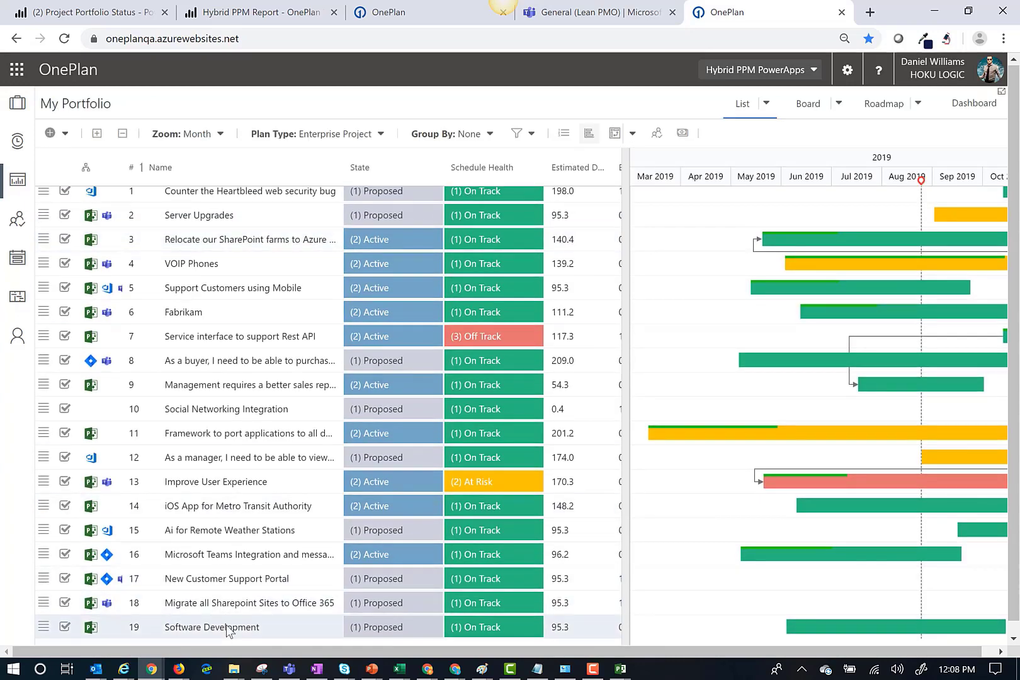
left_click(478, 134)
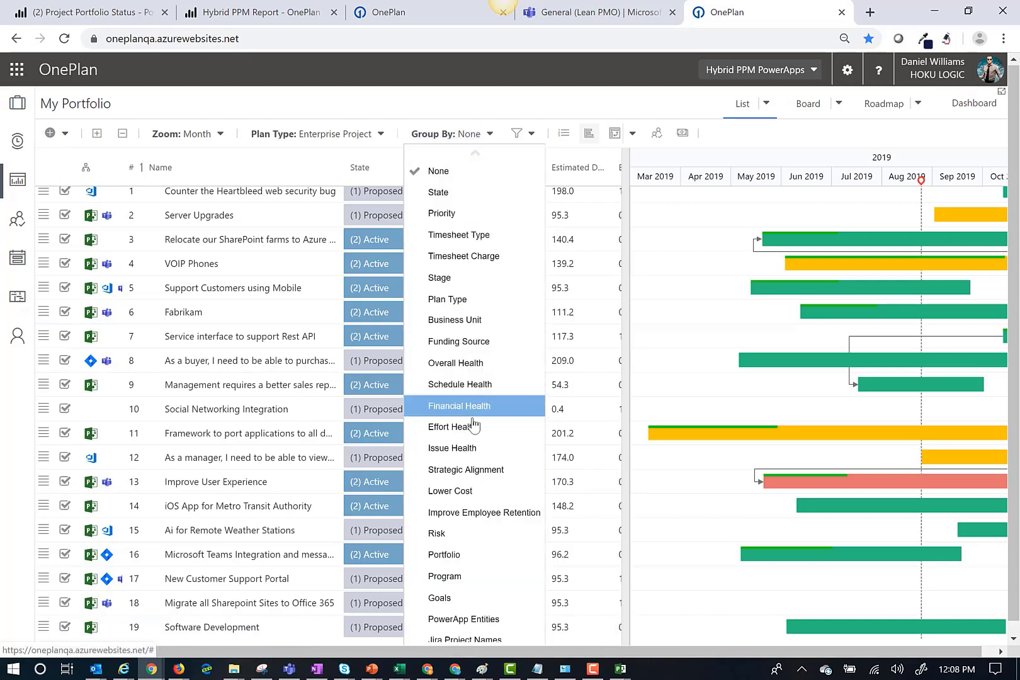
left_click(473, 556)
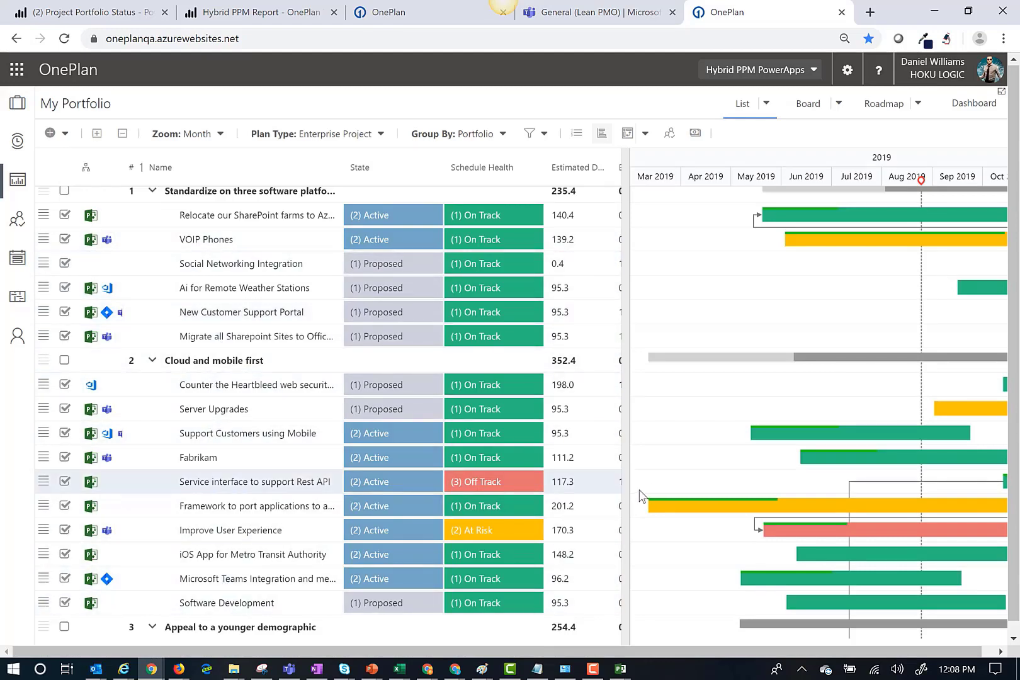
left_click_drag(626, 497, 855, 502)
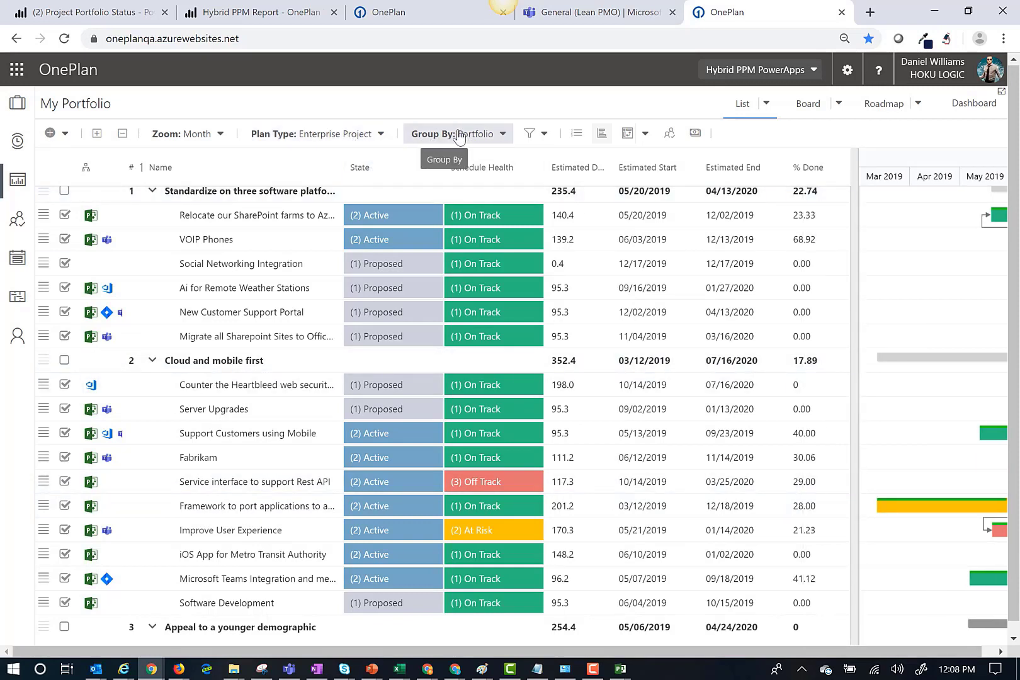
left_click(770, 105)
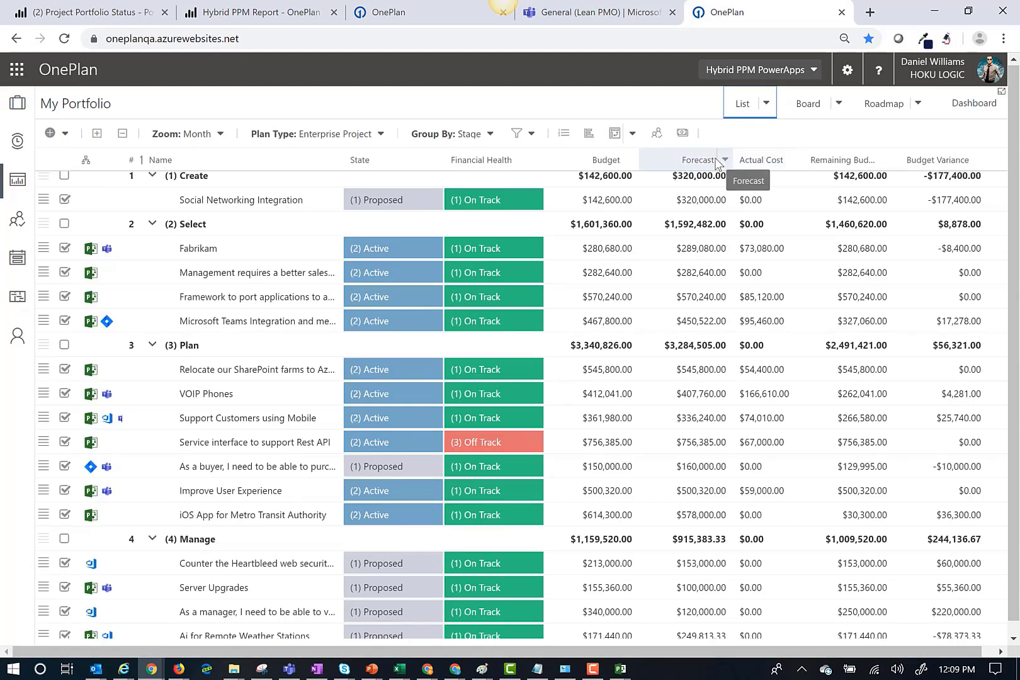
- In My Work, mark Determine project scope as complete
left_click(22, 105)
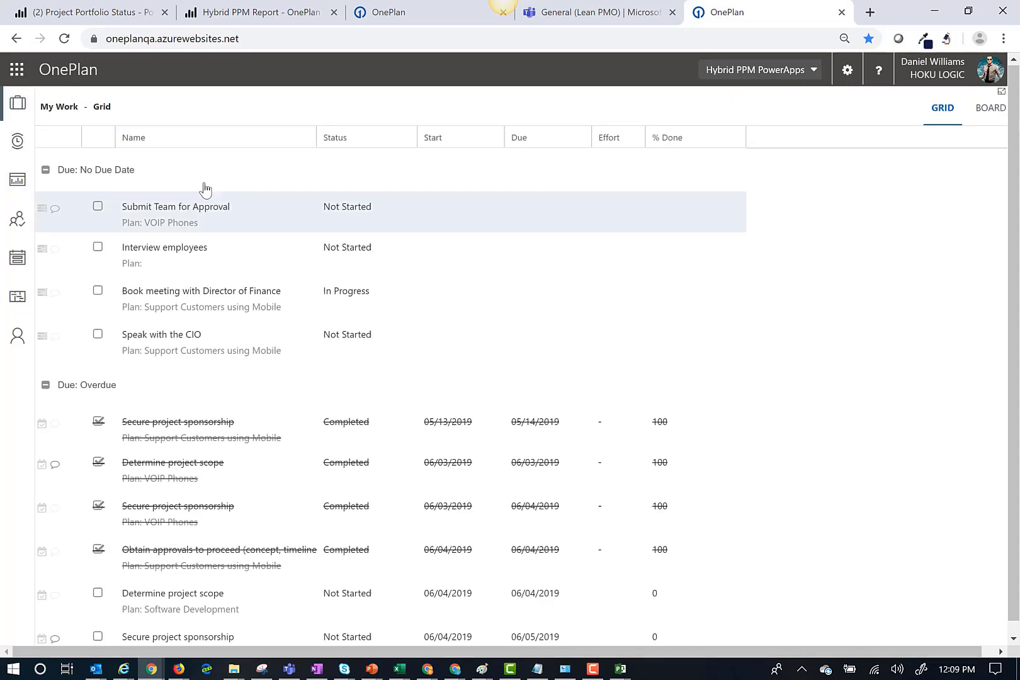
scroll(227, 410, "down", 2)
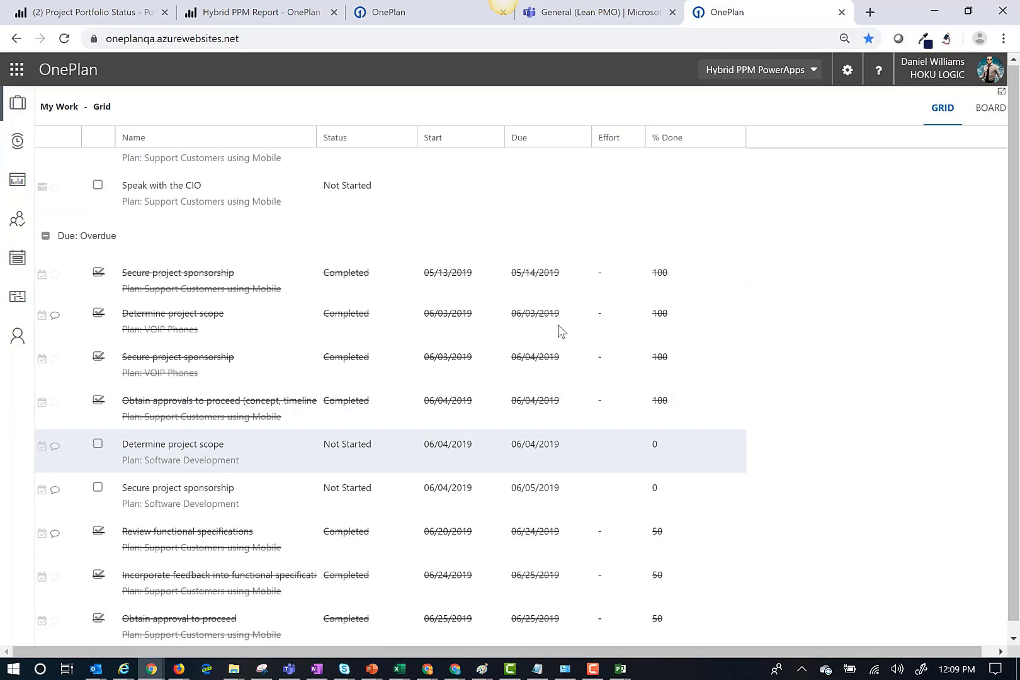
left_click(97, 444)
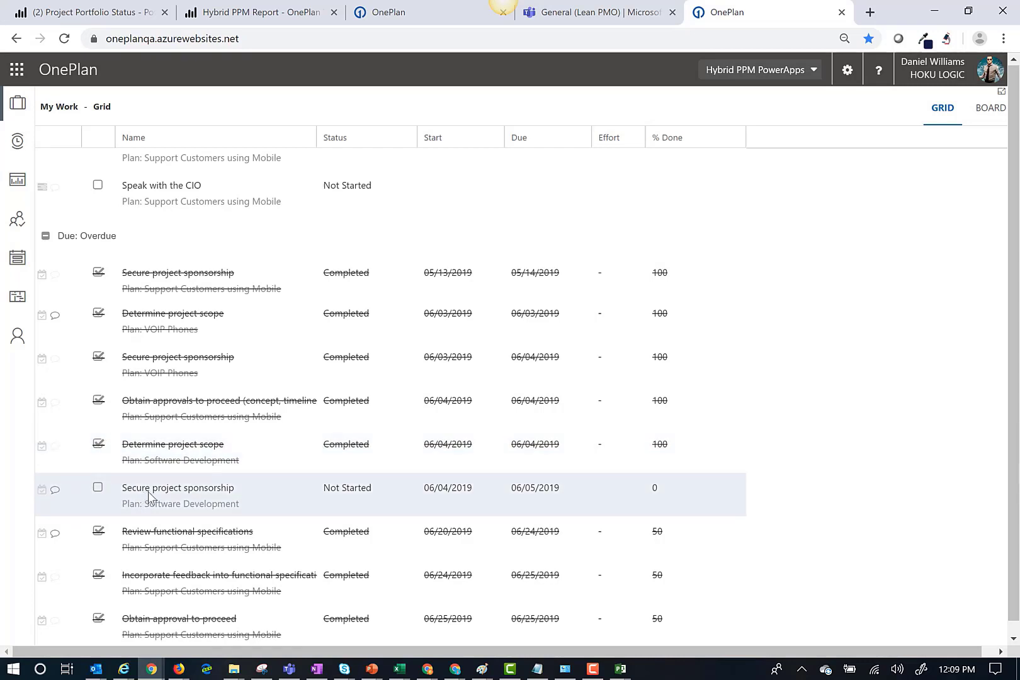
- Set Secure project sponsorship's due date to 06/14/2019 and its % Done to 50
left_click(527, 496)
left_click(581, 495)
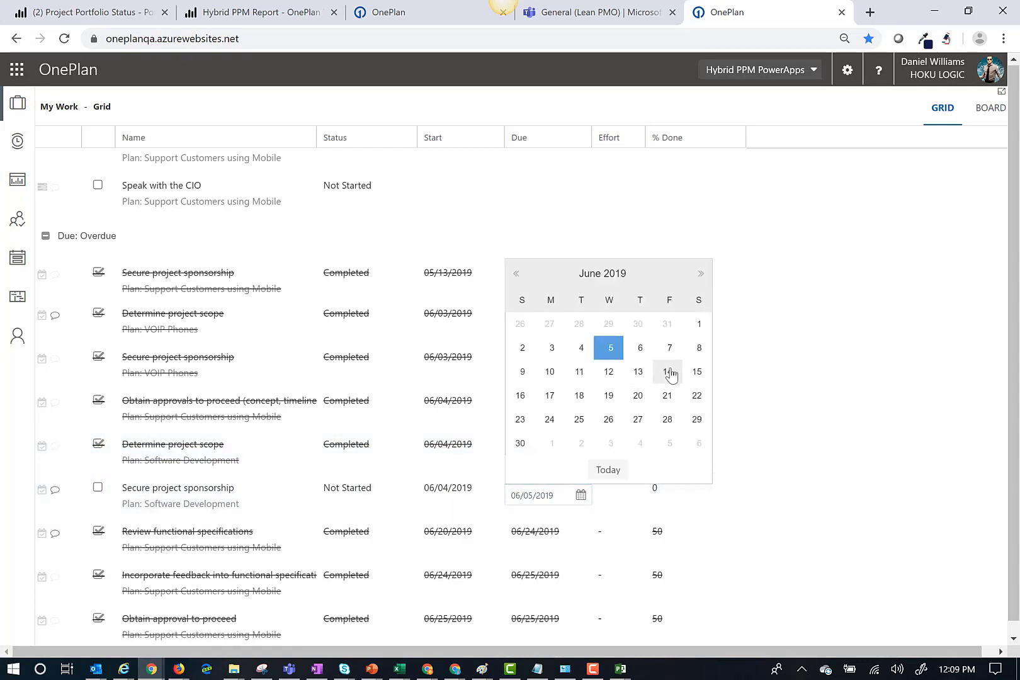
left_click(671, 371)
left_click(662, 490)
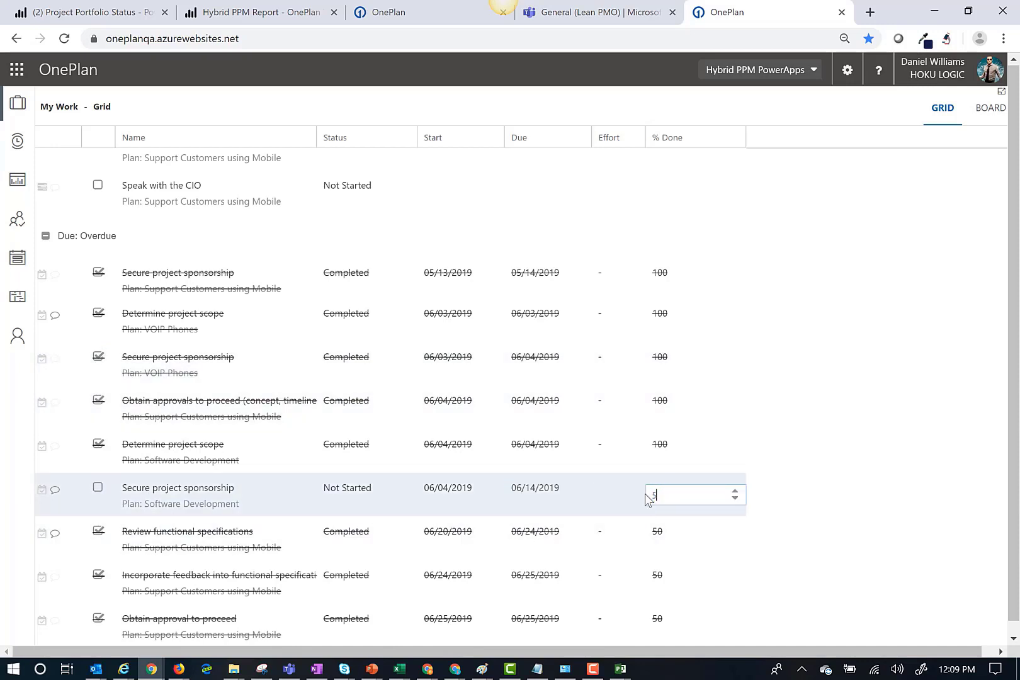
type("50")
left_click(861, 495)
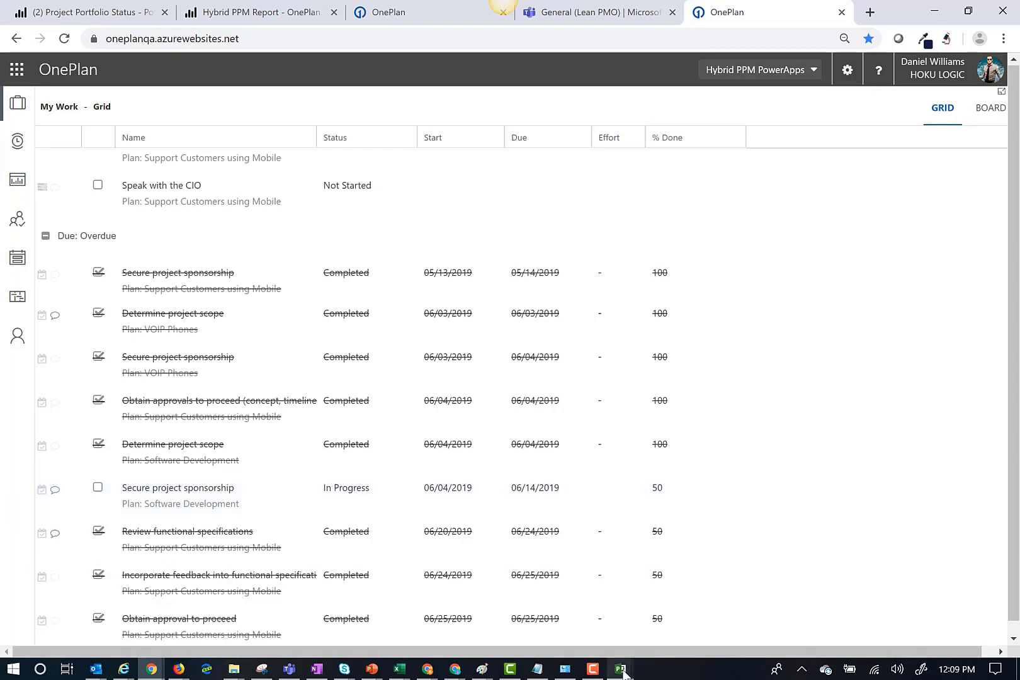
mouse_move(621, 671)
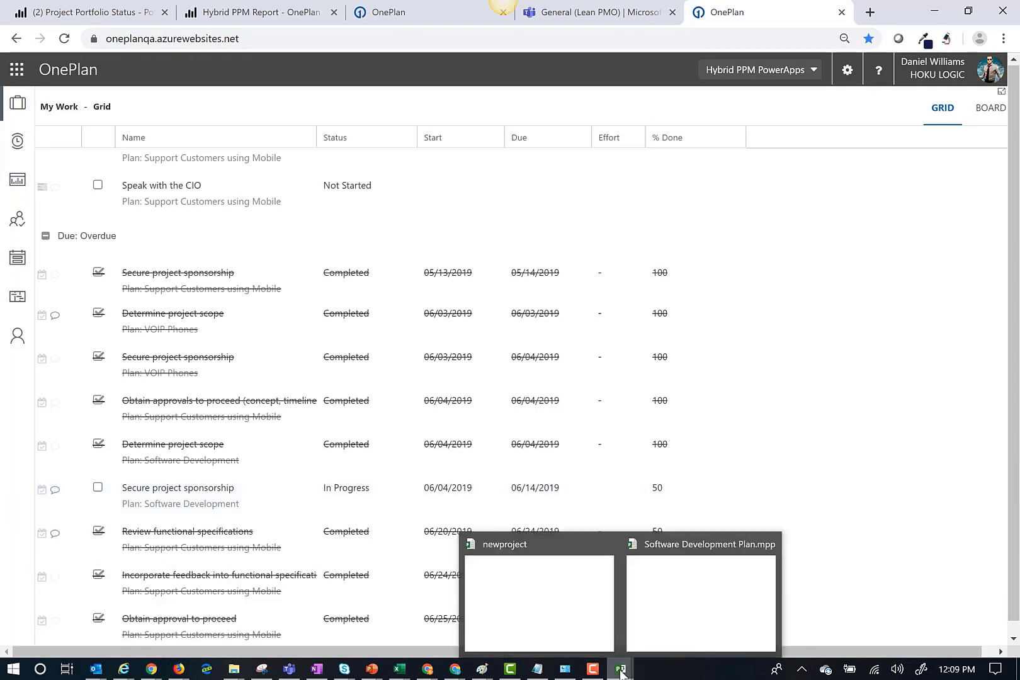
- In the Software Development Plan.mpp project, start a OnePlan Update and sign in with the work account
left_click(660, 633)
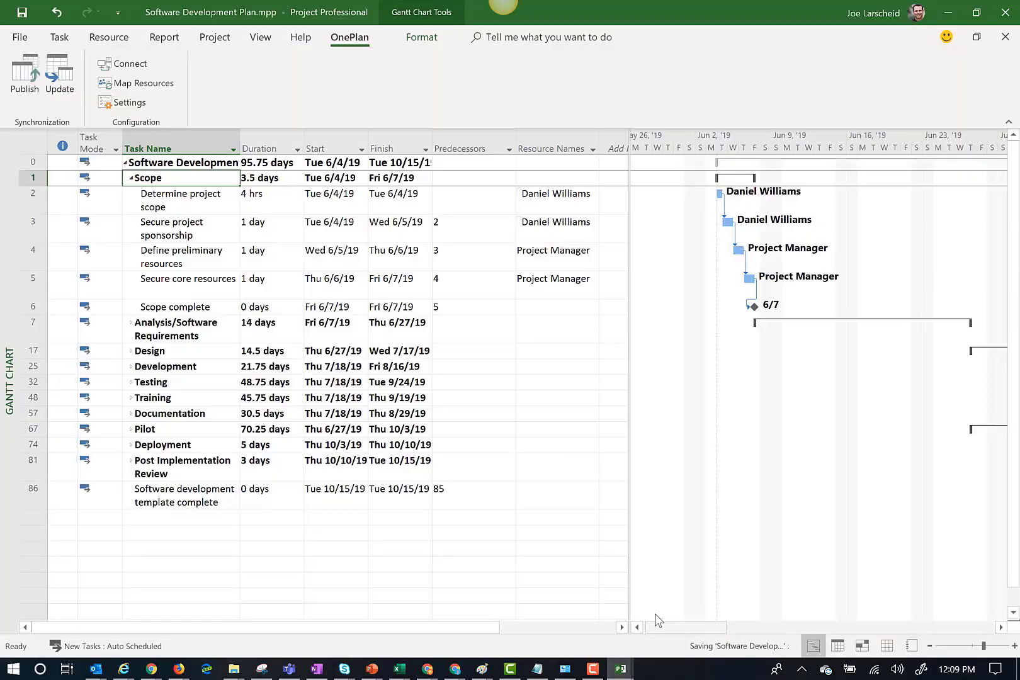
left_click(53, 87)
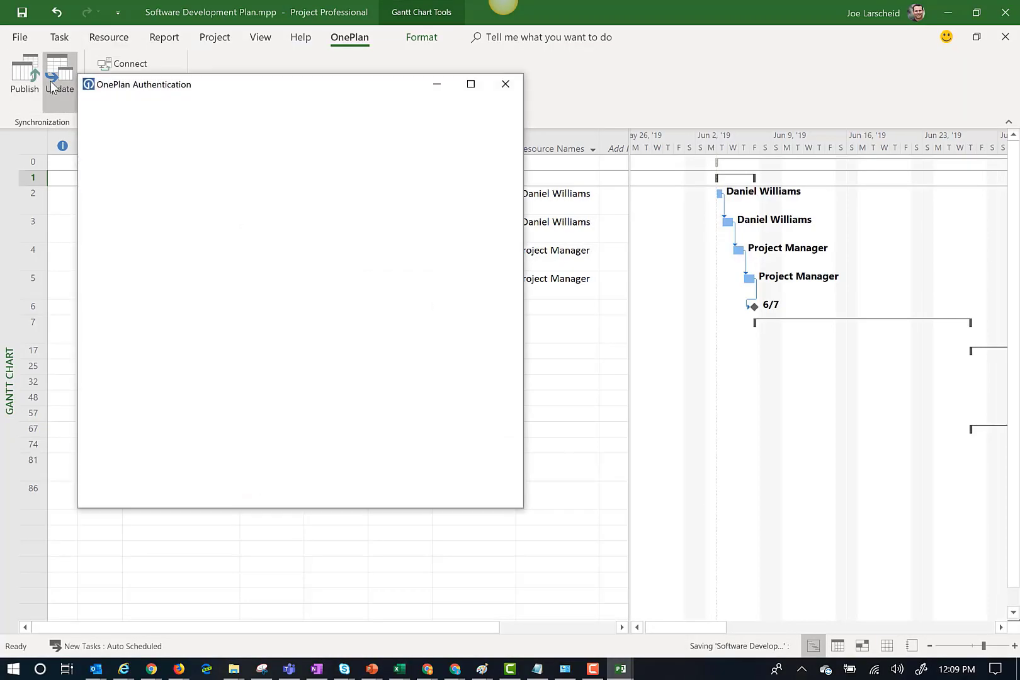
left_click(299, 255)
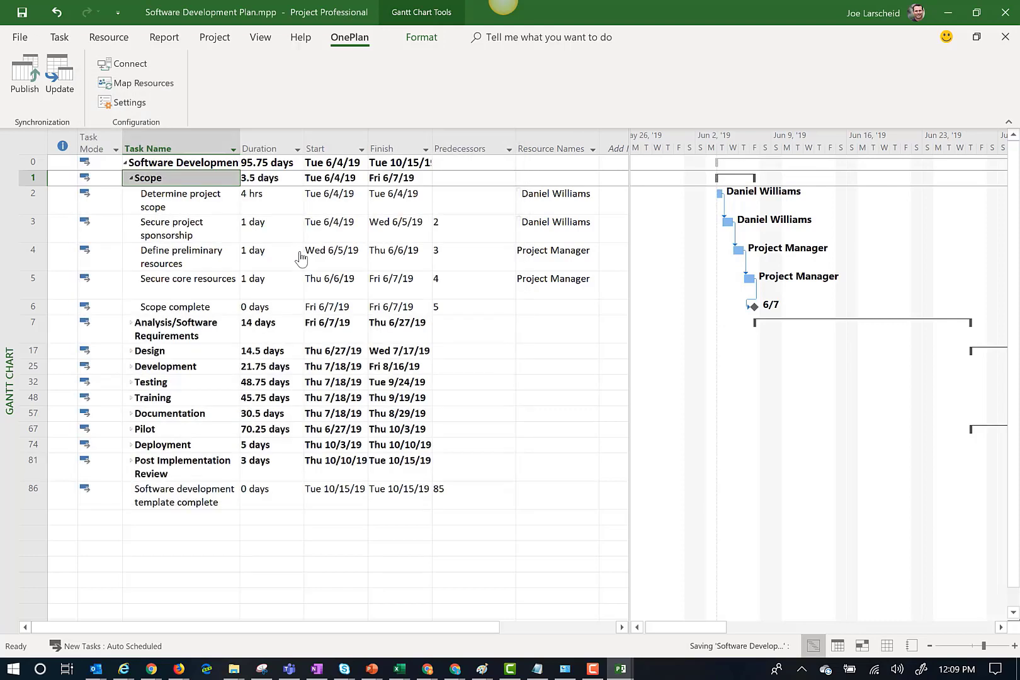
left_click(62, 80)
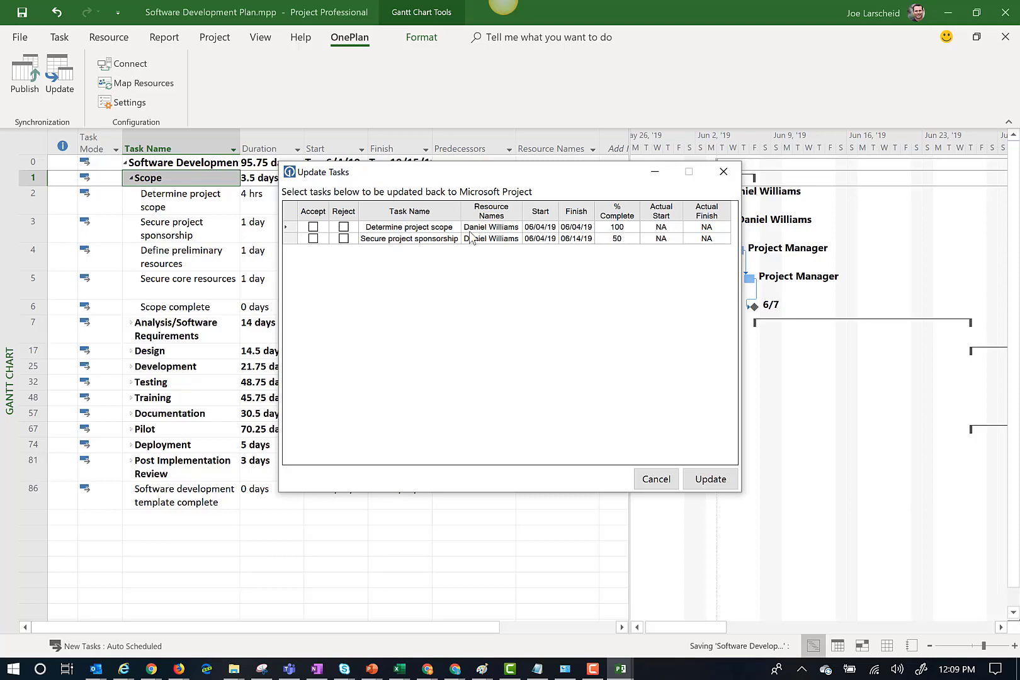
- Review the Determine project scope and Secure project sponsorship changes, accept them, and apply the update
double_click(426, 228)
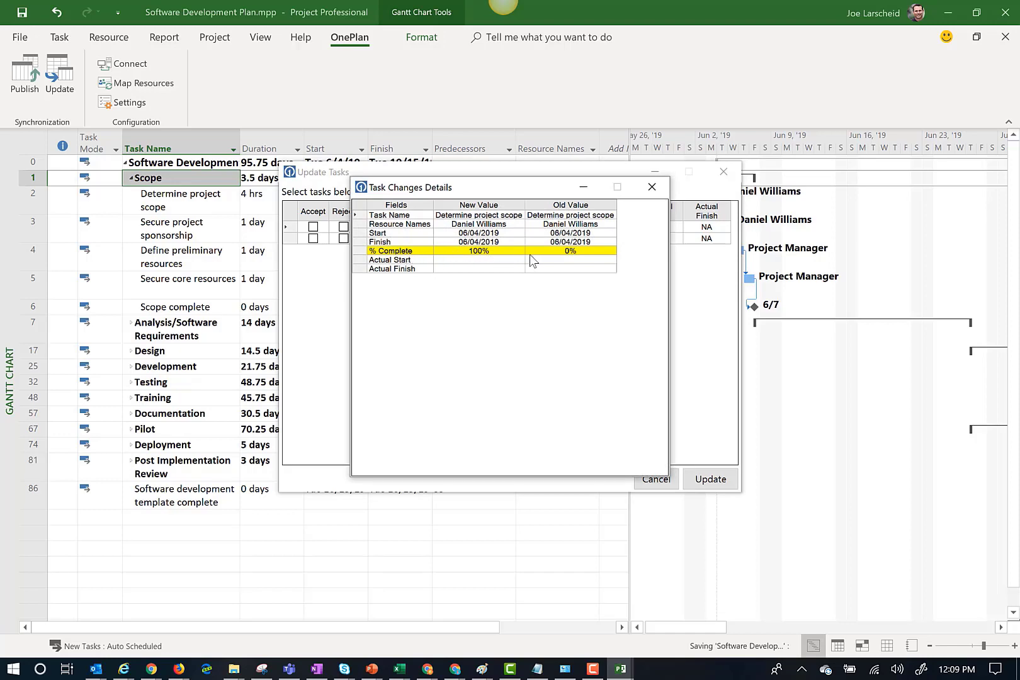
left_click(651, 188)
double_click(417, 239)
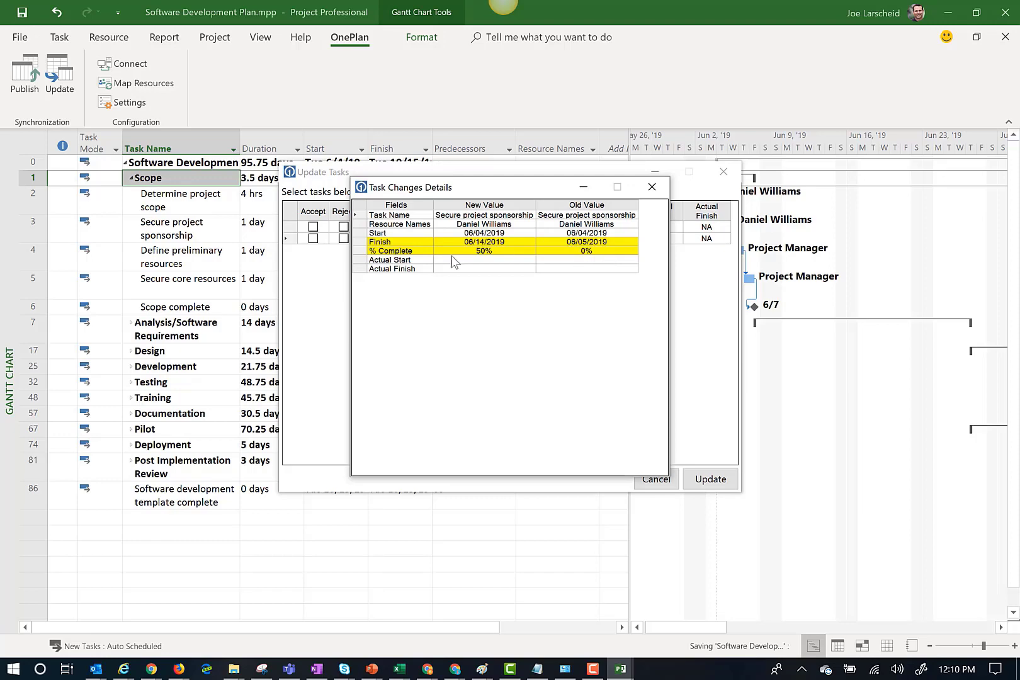
left_click(651, 187)
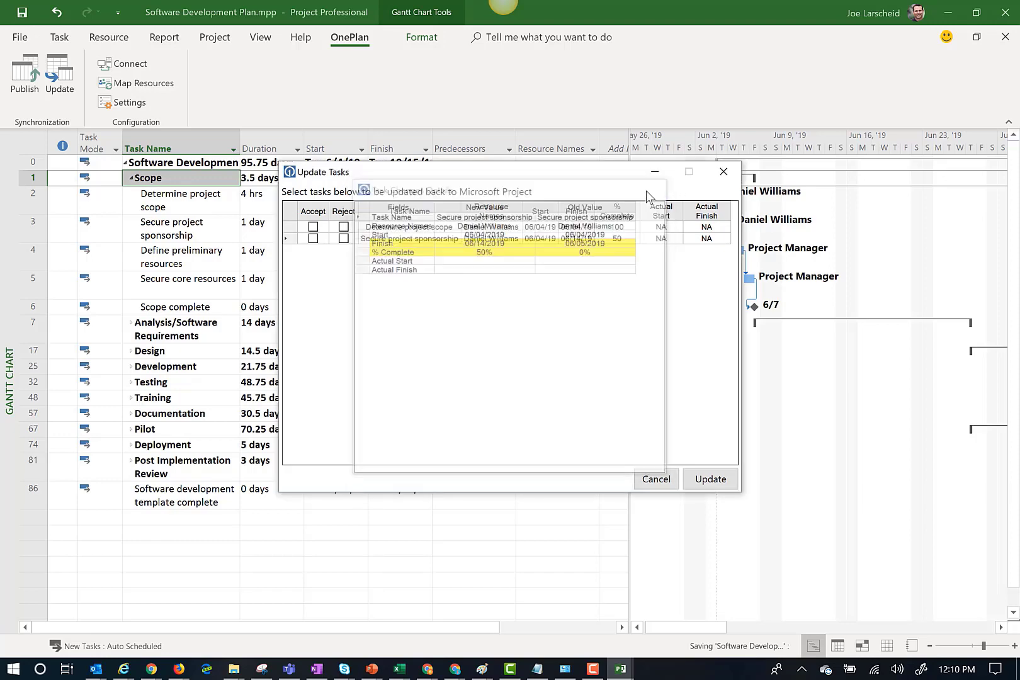
left_click(313, 227)
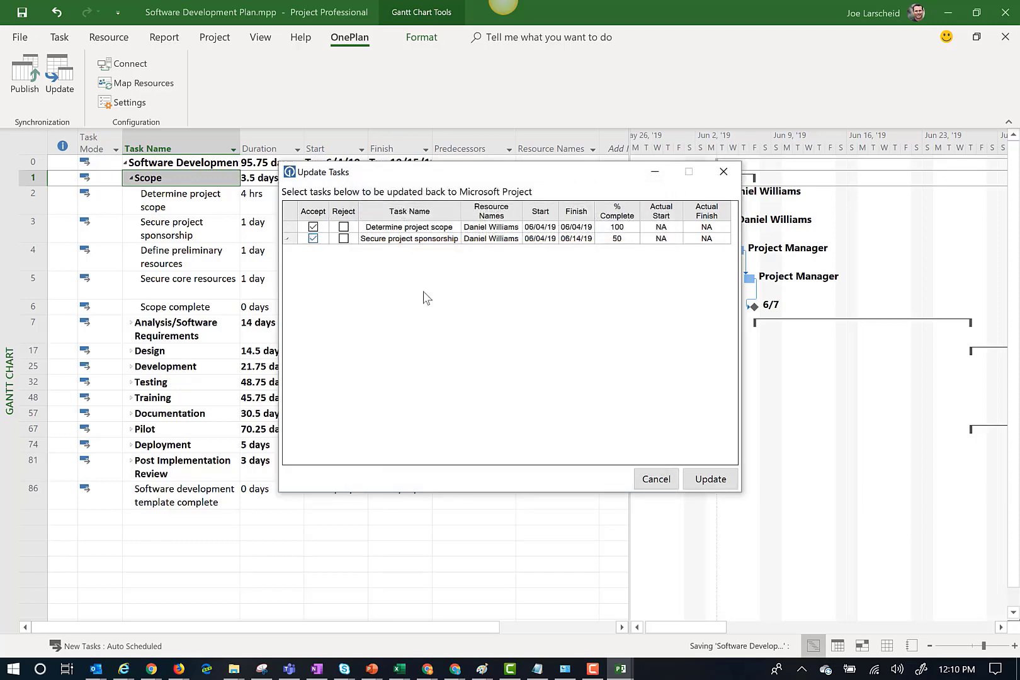
left_click(709, 480)
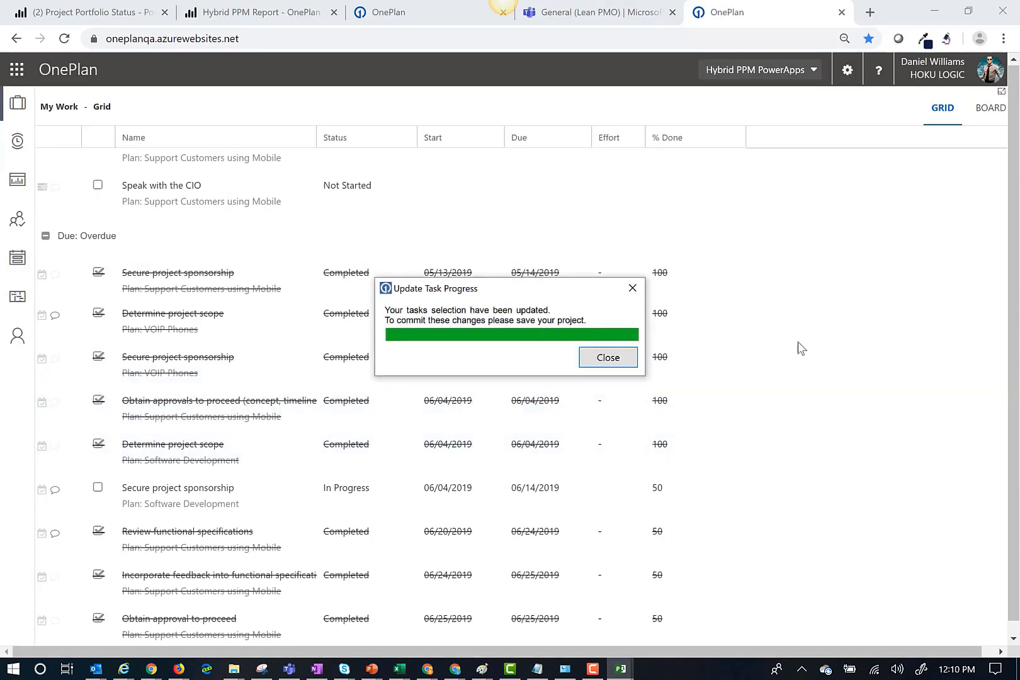
- Republish the updated plan to OnePlan, keeping the existing resource mappings
left_click(606, 357)
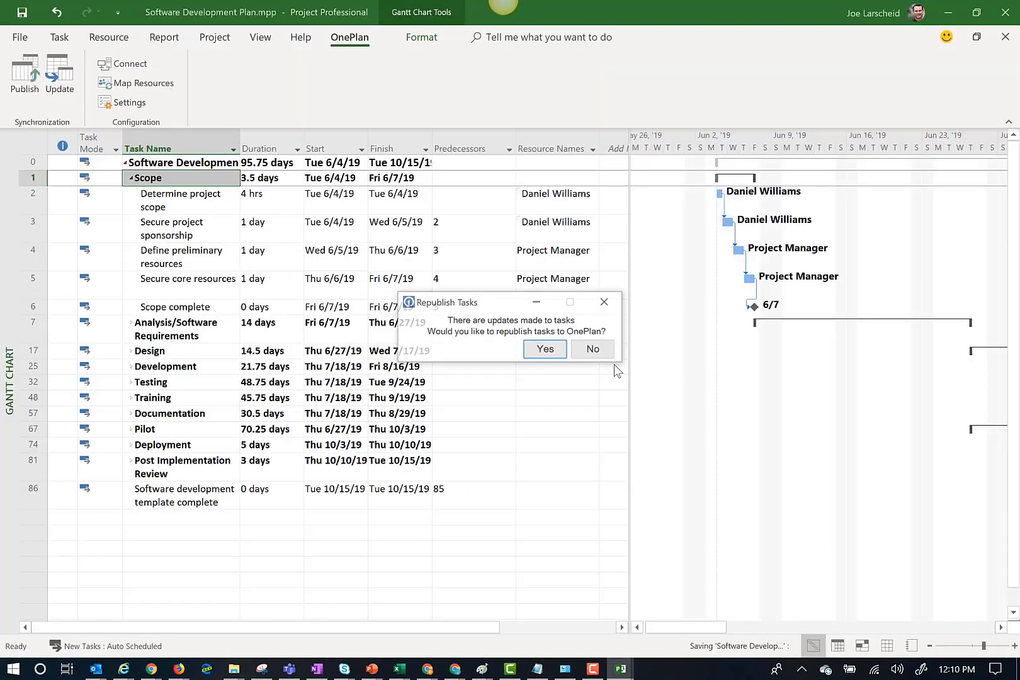
left_click(547, 350)
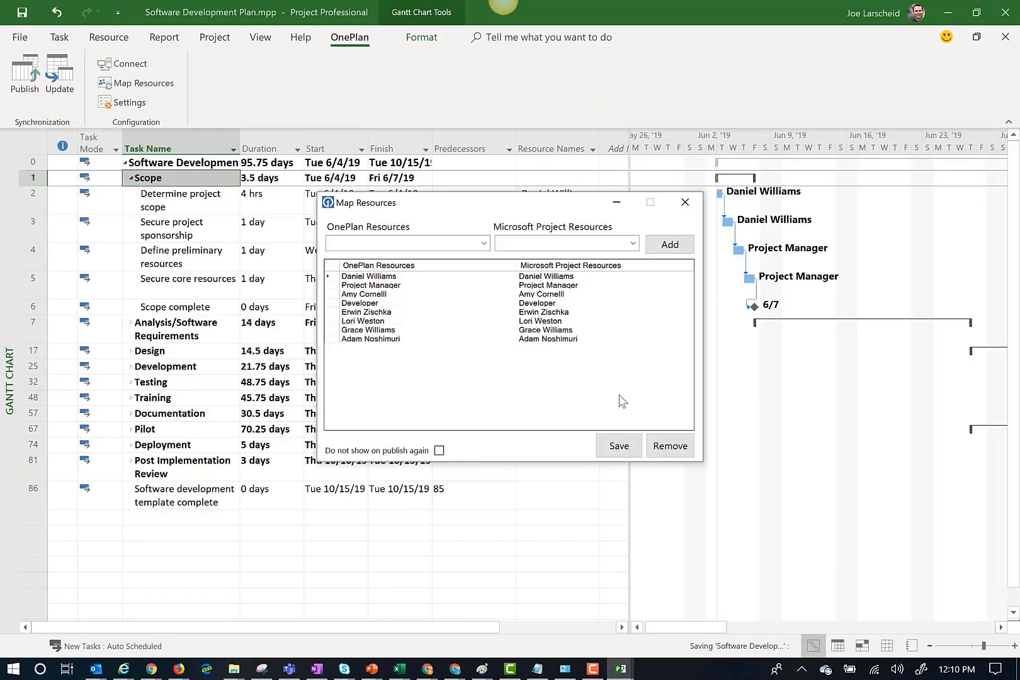
left_click(619, 446)
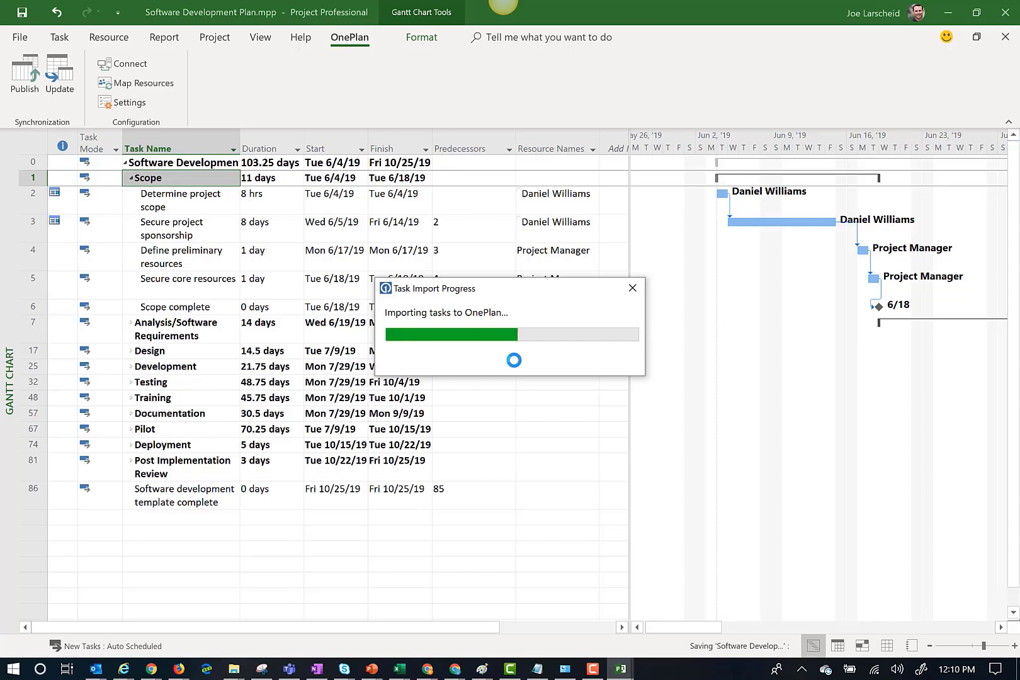
left_click(595, 364)
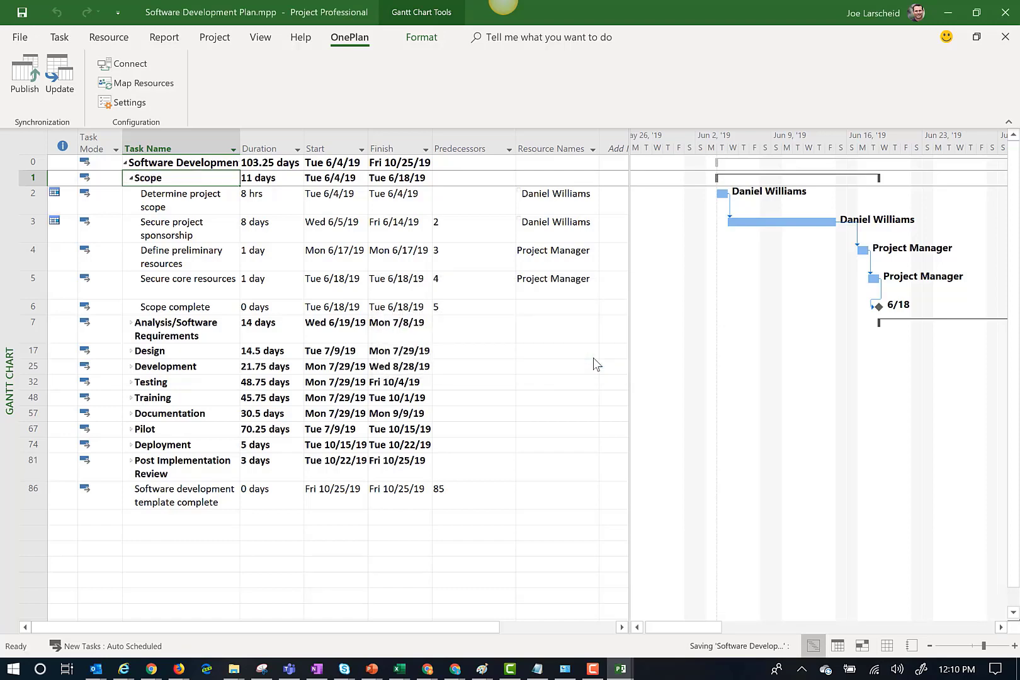
left_click(948, 13)
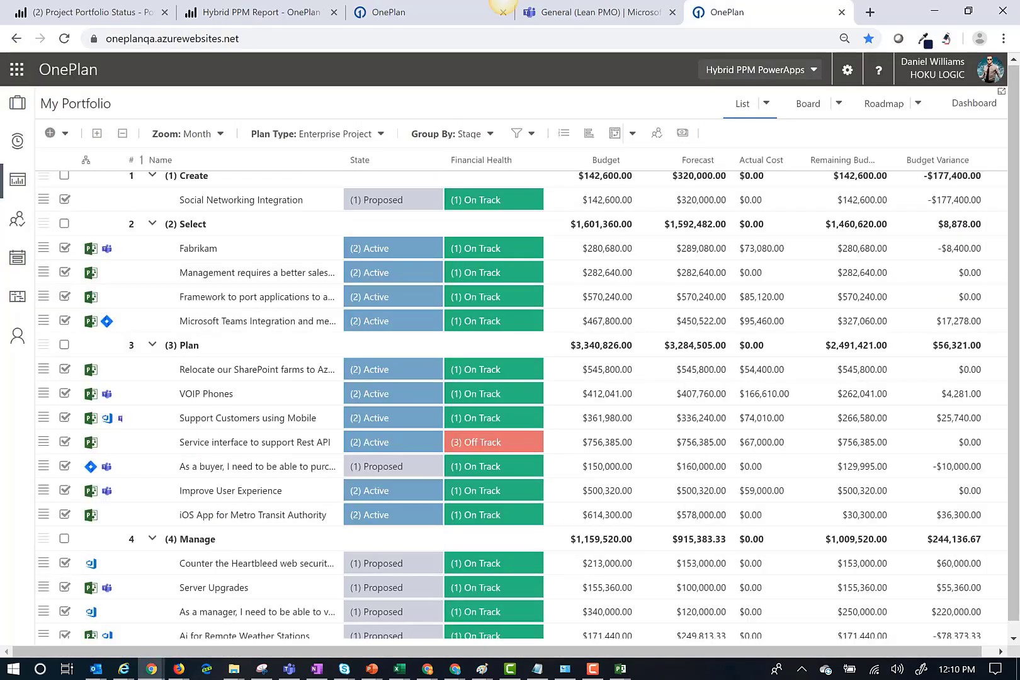